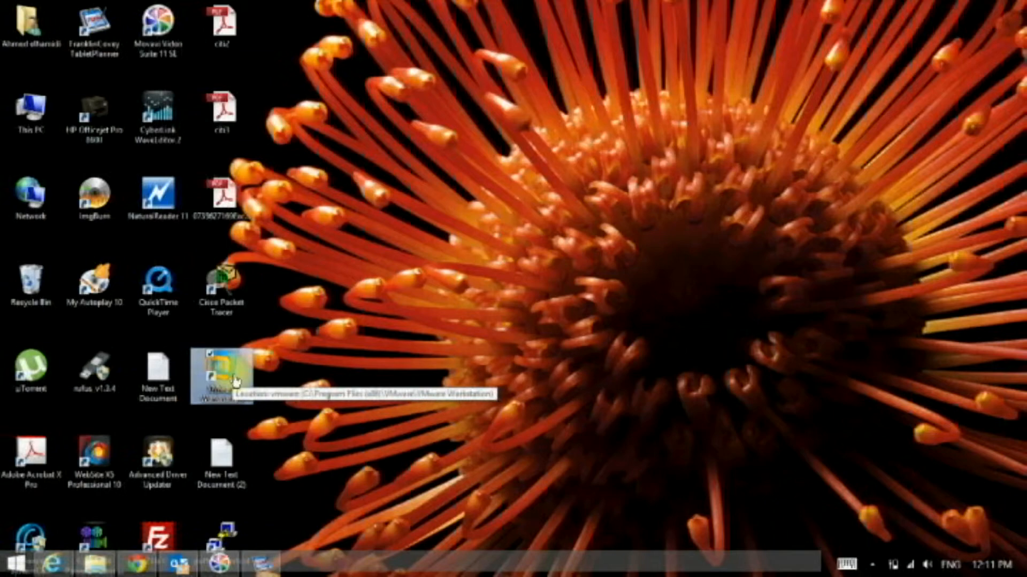
- Open VMware Workstation and start creating a new virtual machine with the Typical configuration
double_click(235, 381)
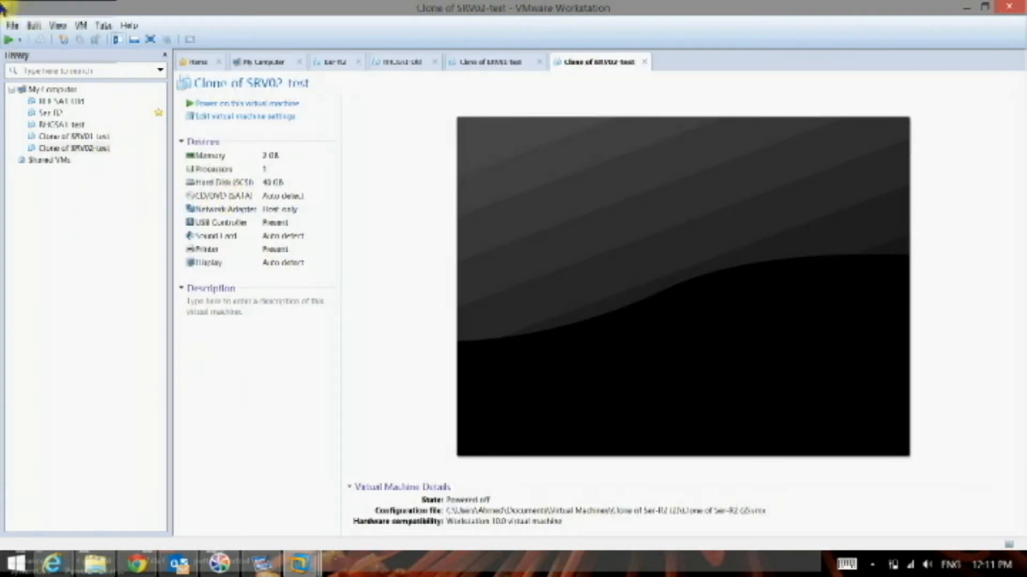
mouse_move(2, 24)
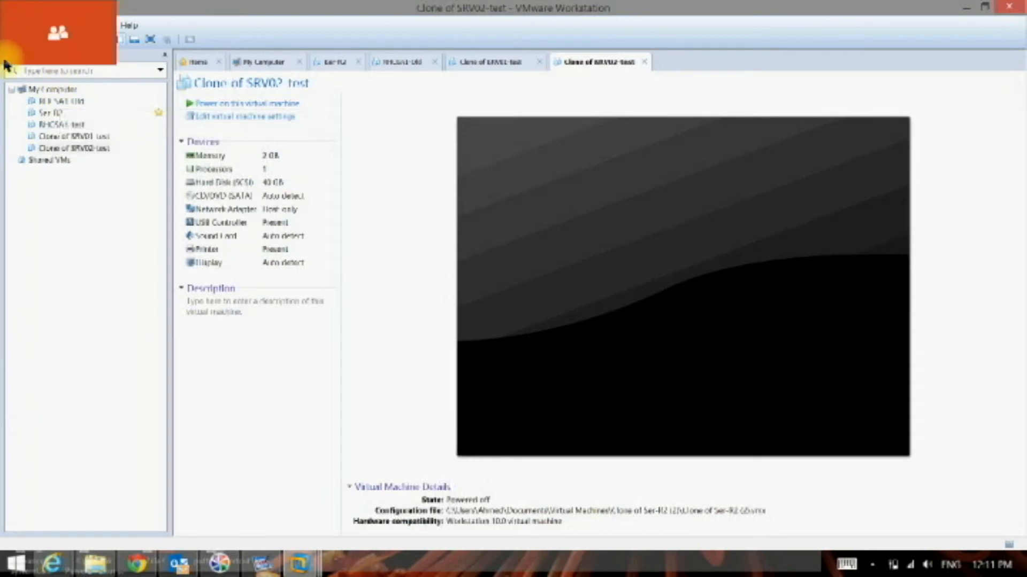
mouse_move(87, 218)
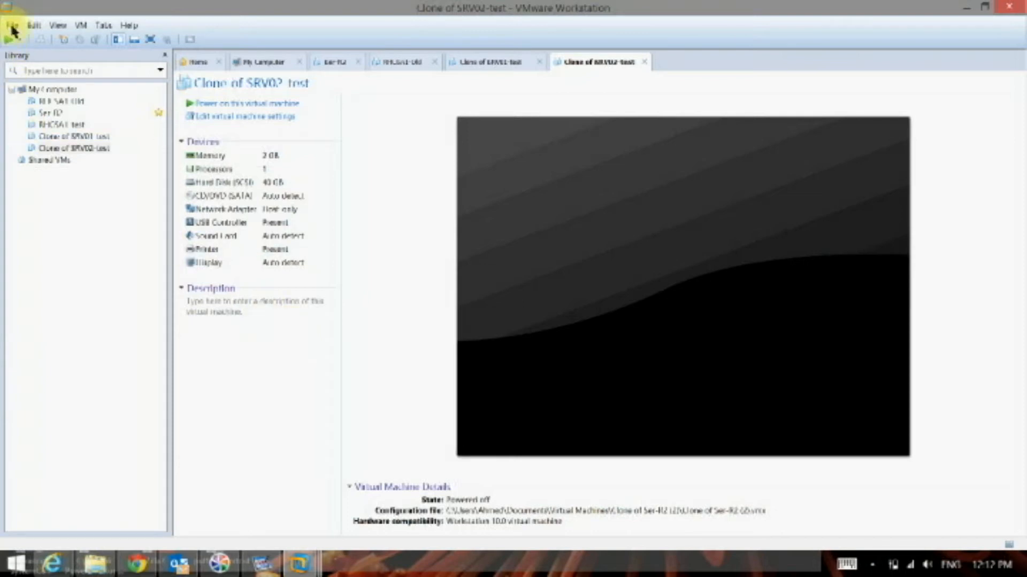
click(12, 27)
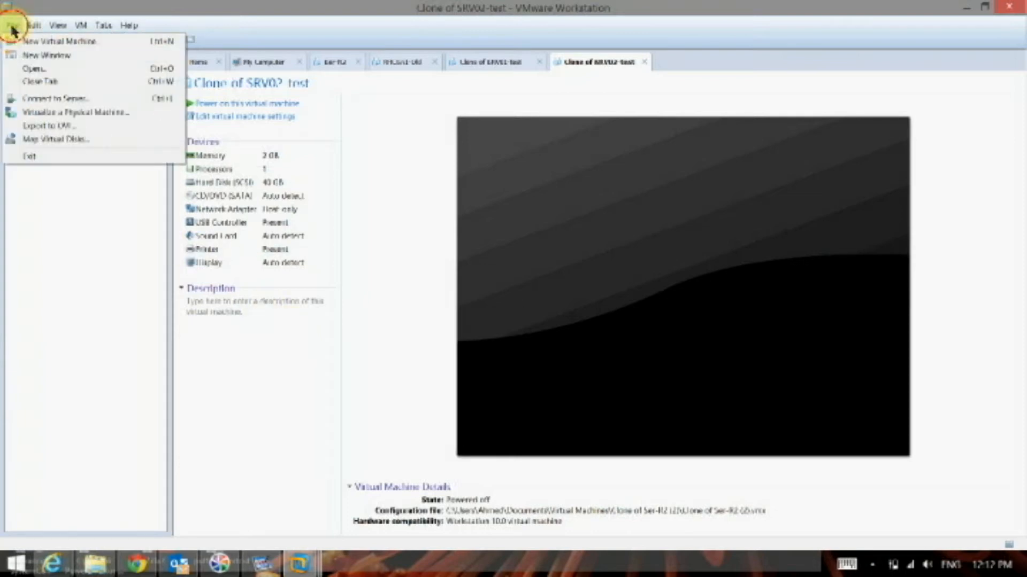
click(62, 42)
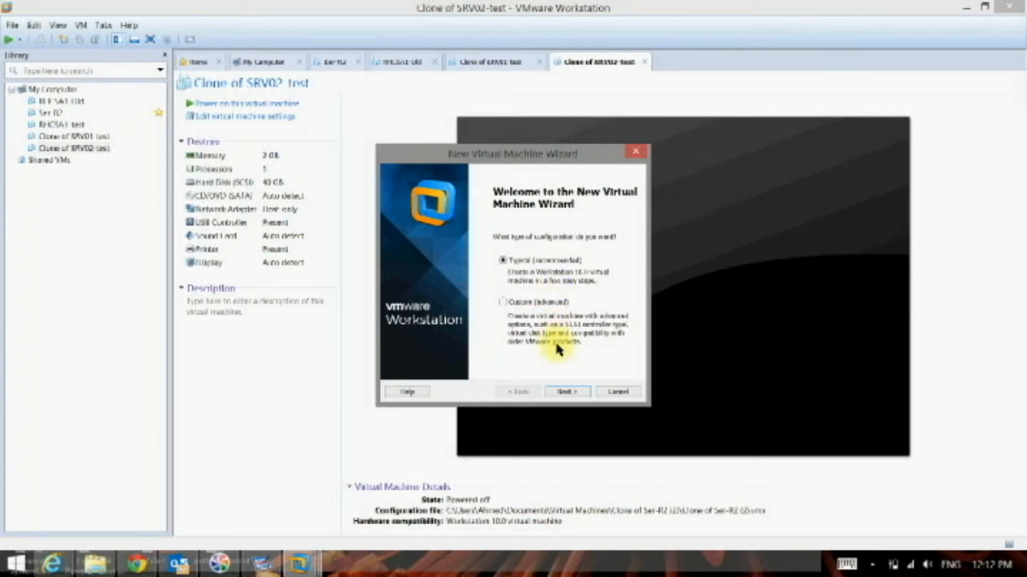
click(567, 393)
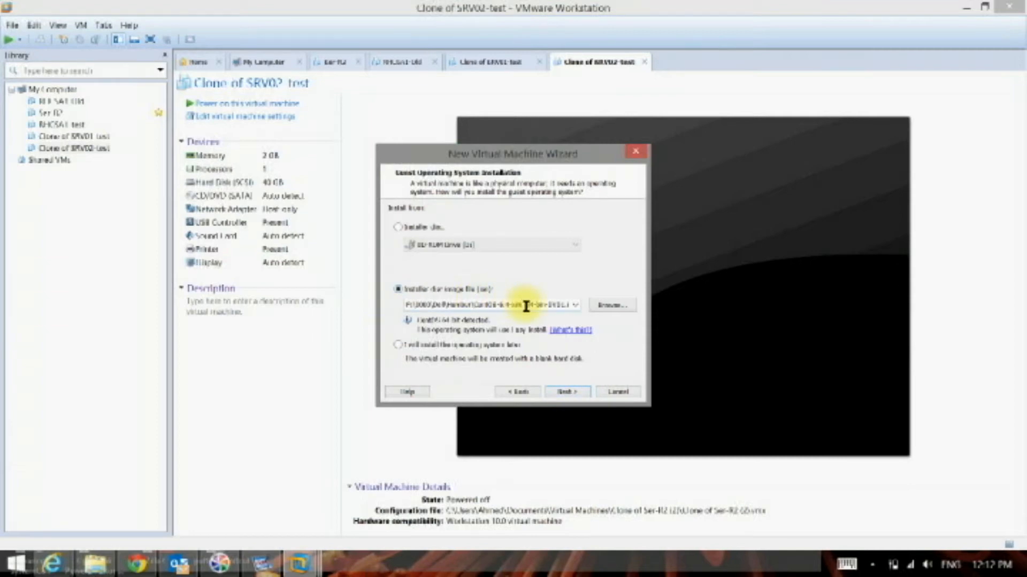
- Browse for the installer disc image in the 0000\Dell\Humber folder on the Backup drive
click(612, 310)
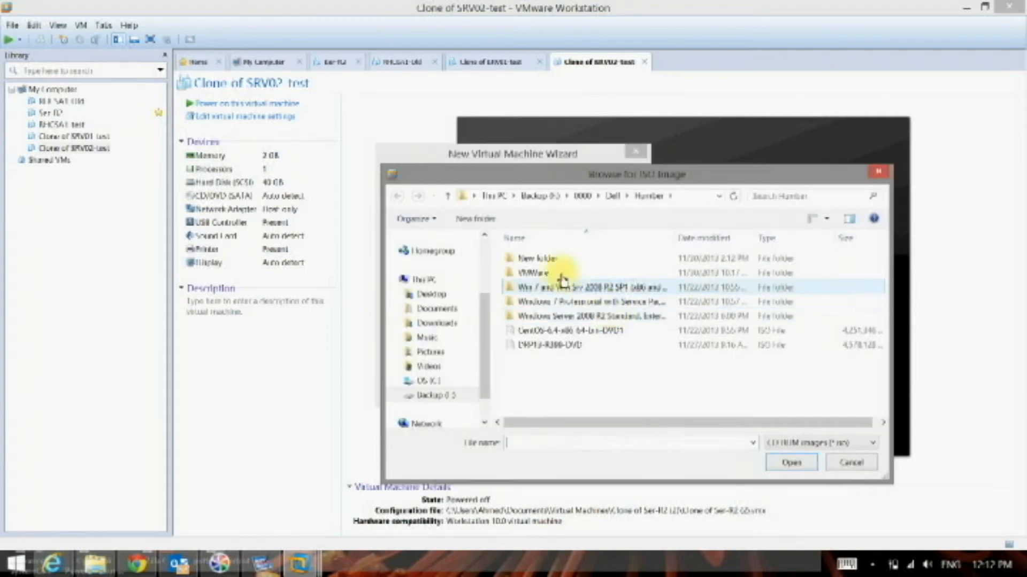
scroll(484, 272, up, 2)
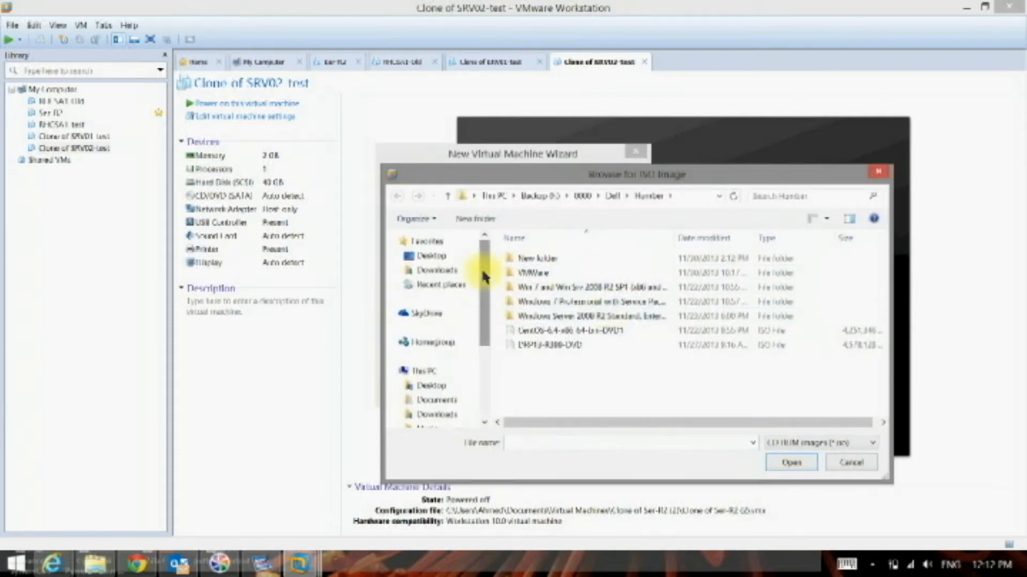
scroll(456, 337, down, 3)
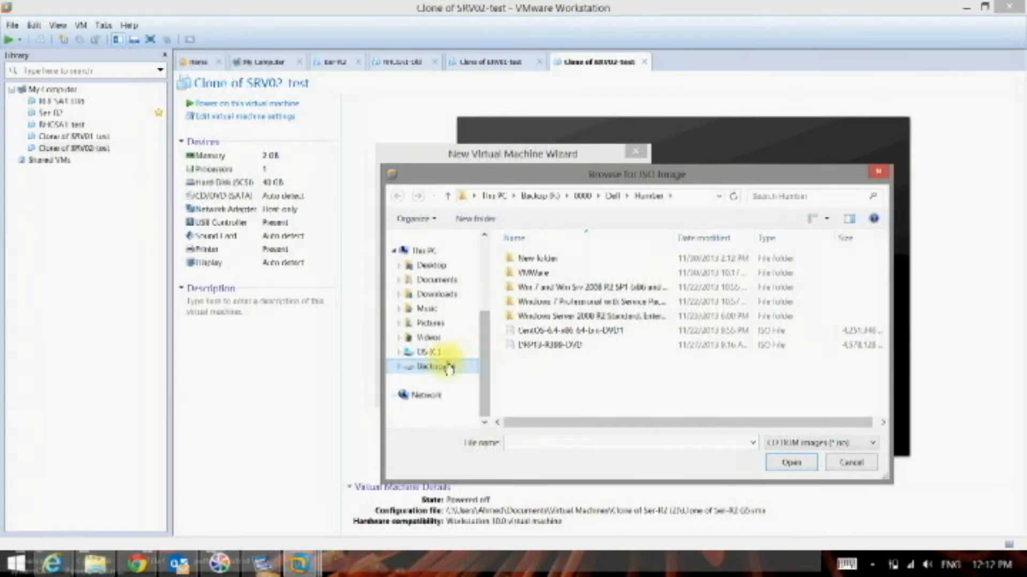
click(435, 366)
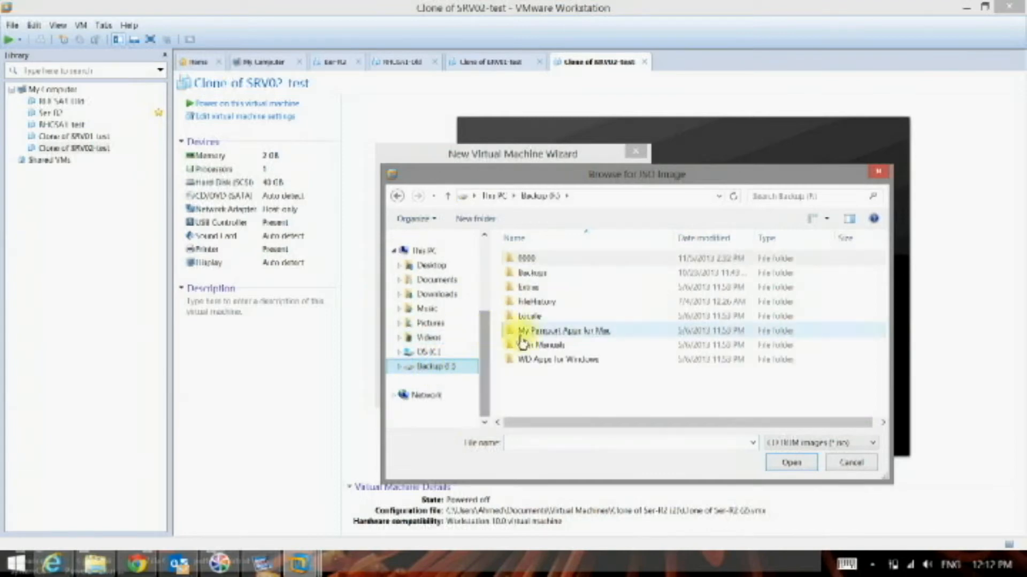
double_click(530, 261)
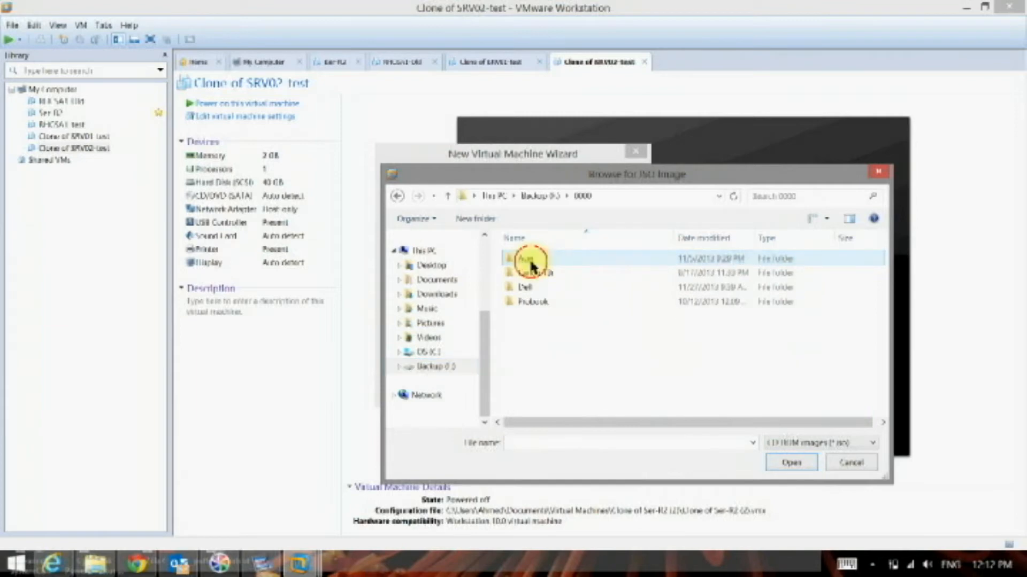
double_click(532, 287)
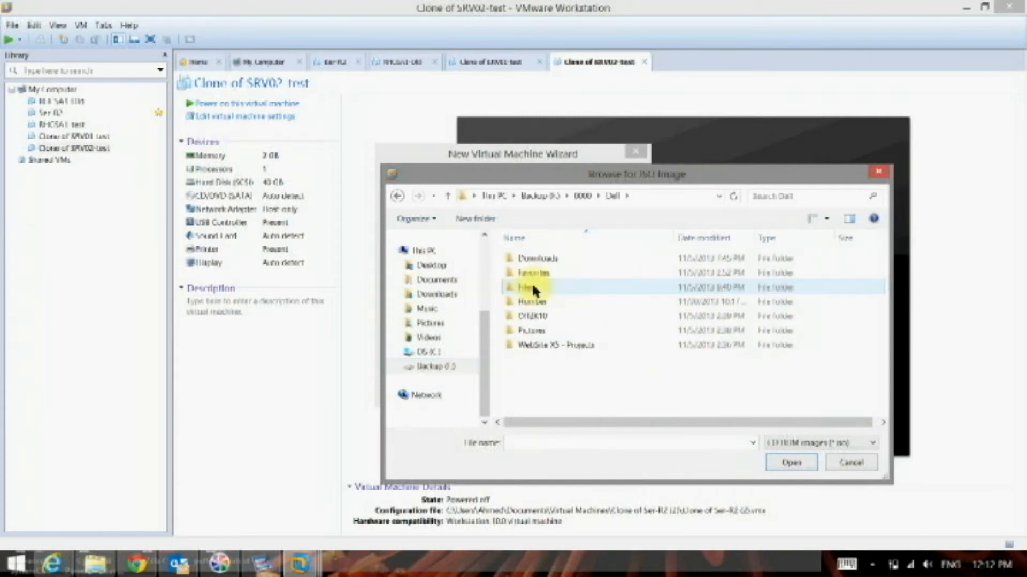
double_click(533, 301)
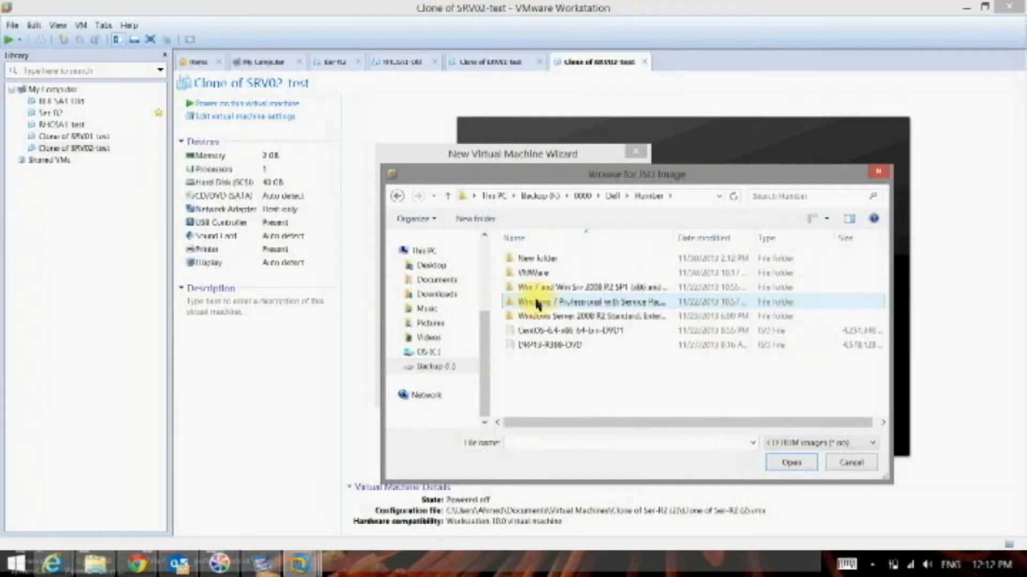
- Open the Windows Server 2008 R2 Standard, Enterprise folder and set the file type filter to All files
double_click(574, 318)
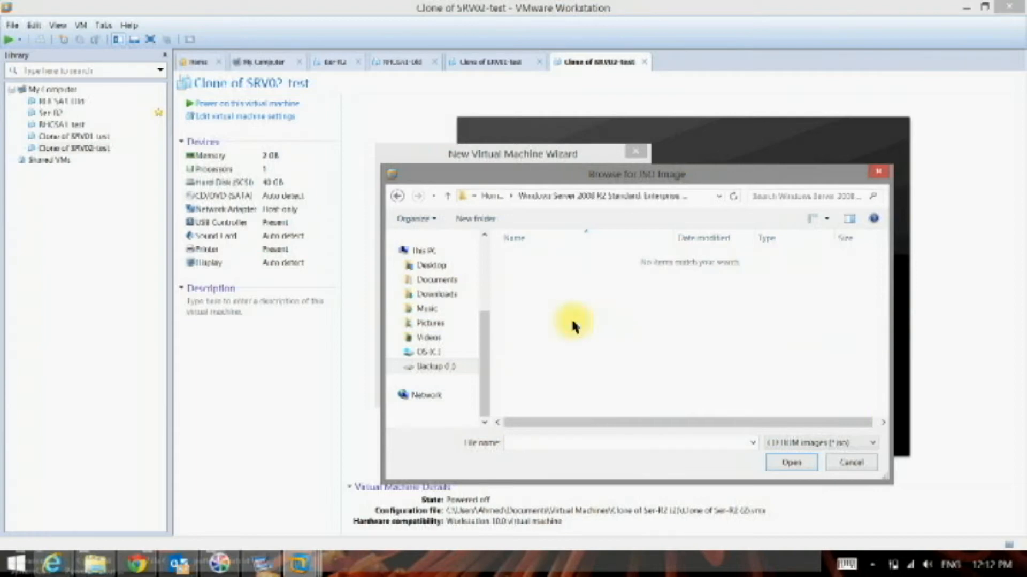
click(397, 196)
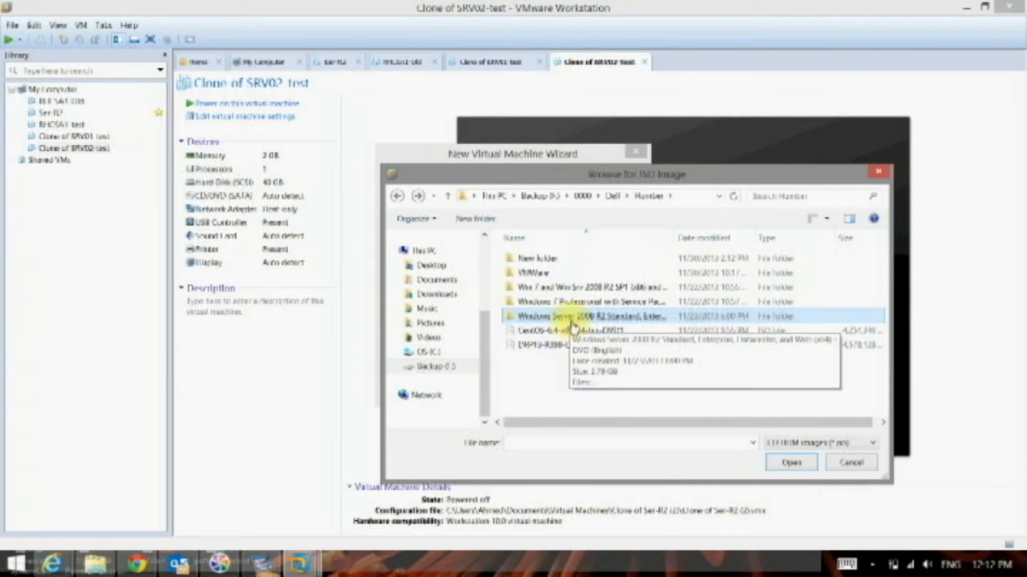
click(586, 322)
double_click(586, 321)
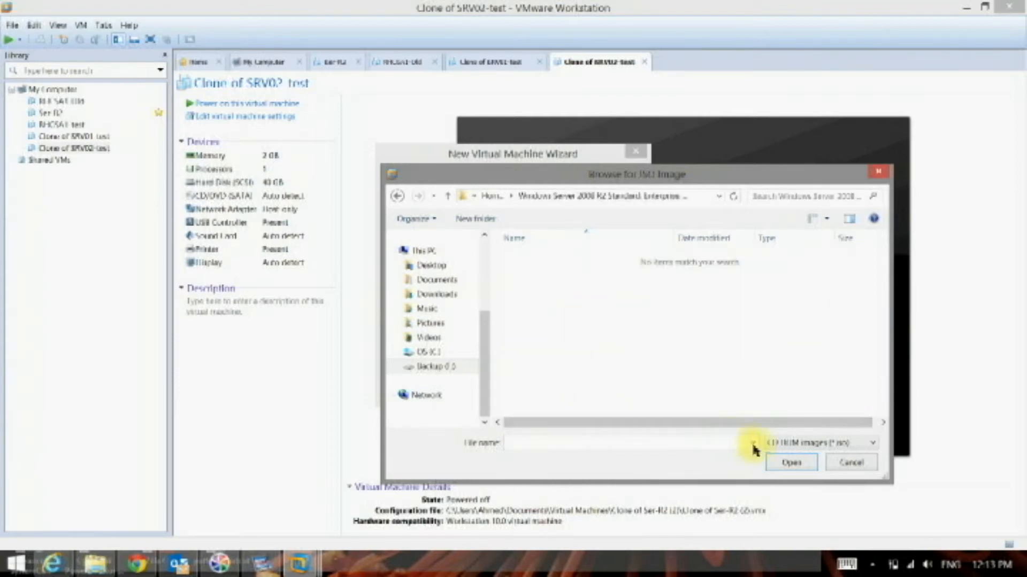
click(791, 444)
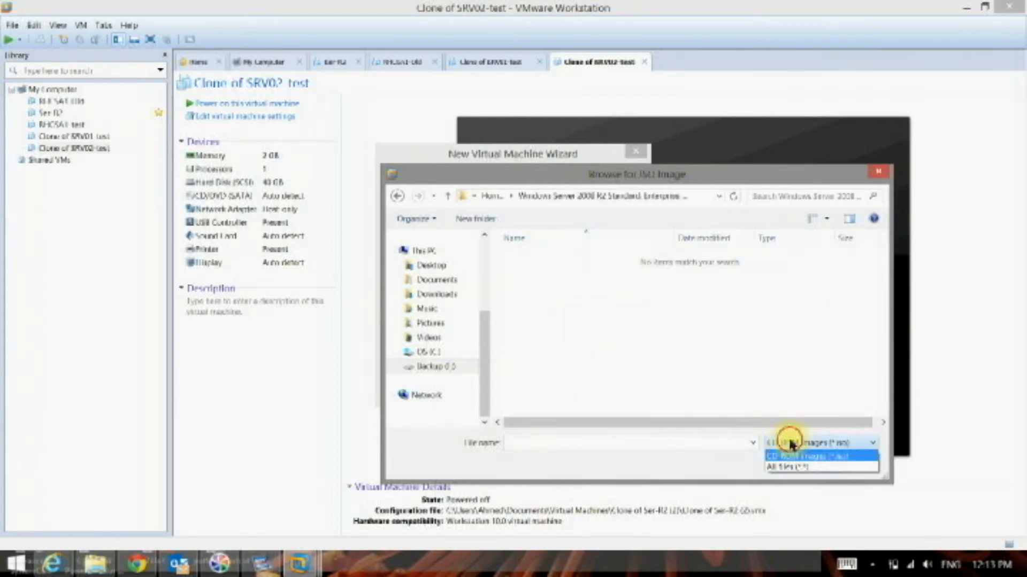
click(786, 468)
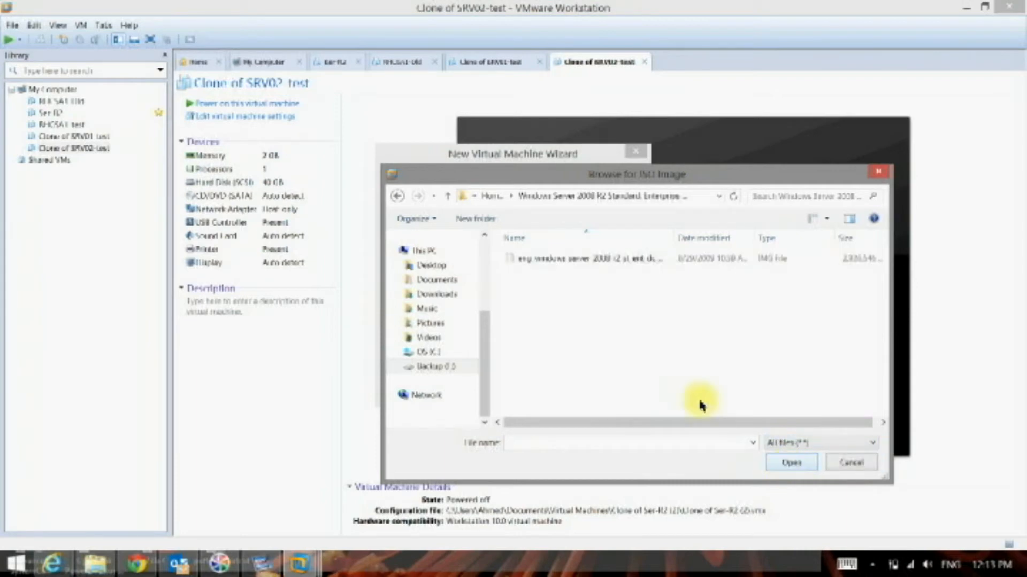
- Use the Windows Server 2008 R2 IMG file as the installer image and continue to the Easy Install information
click(605, 270)
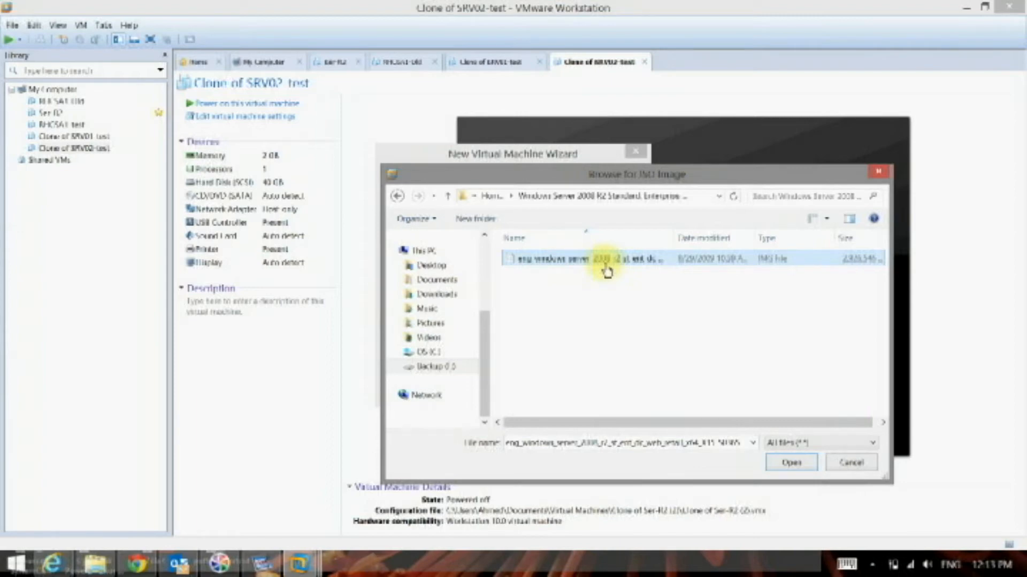
double_click(606, 270)
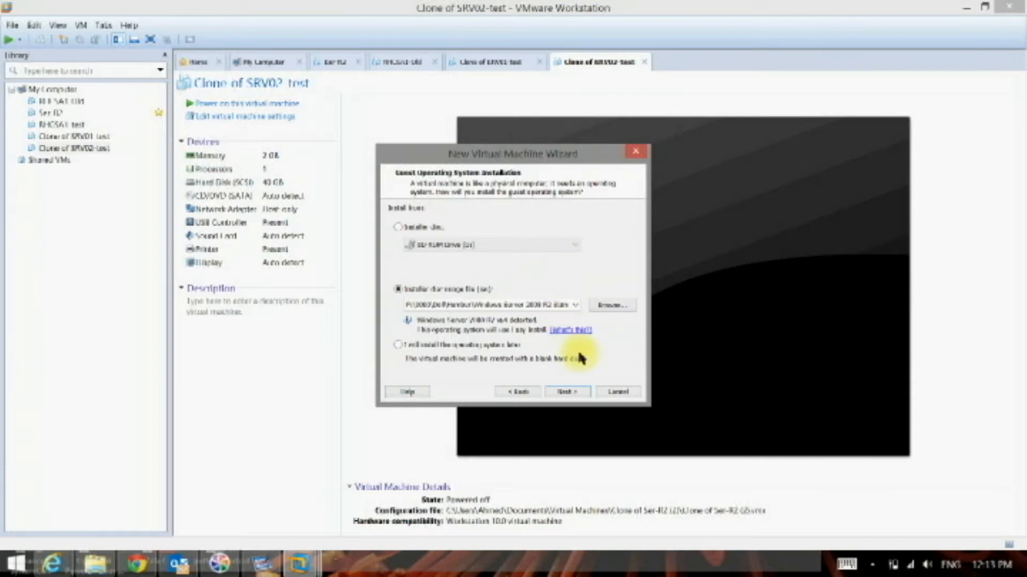
click(573, 393)
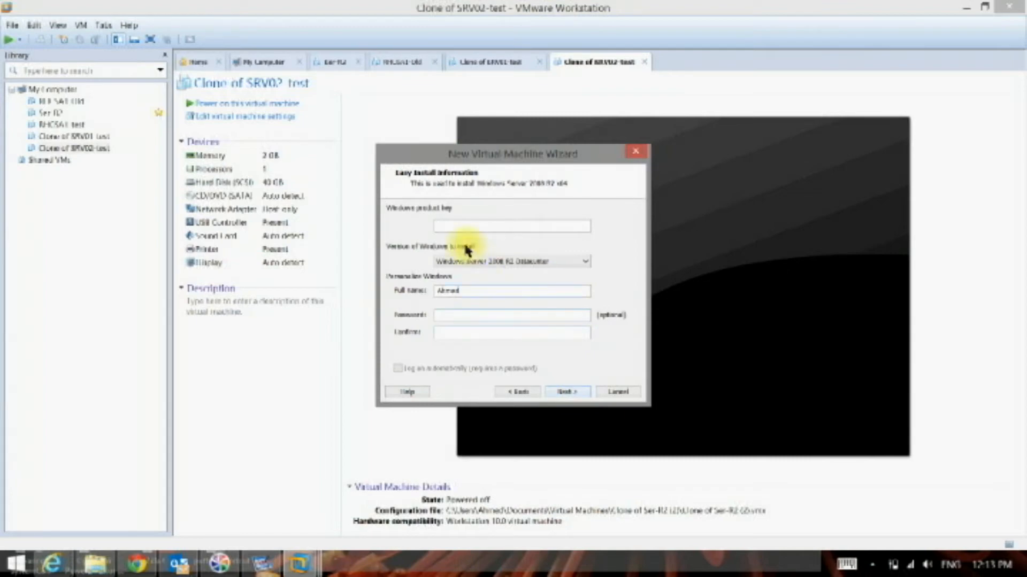
- Choose Windows Server 2008 R2 Enterprise as the version to install and continue without a product key or password
click(447, 227)
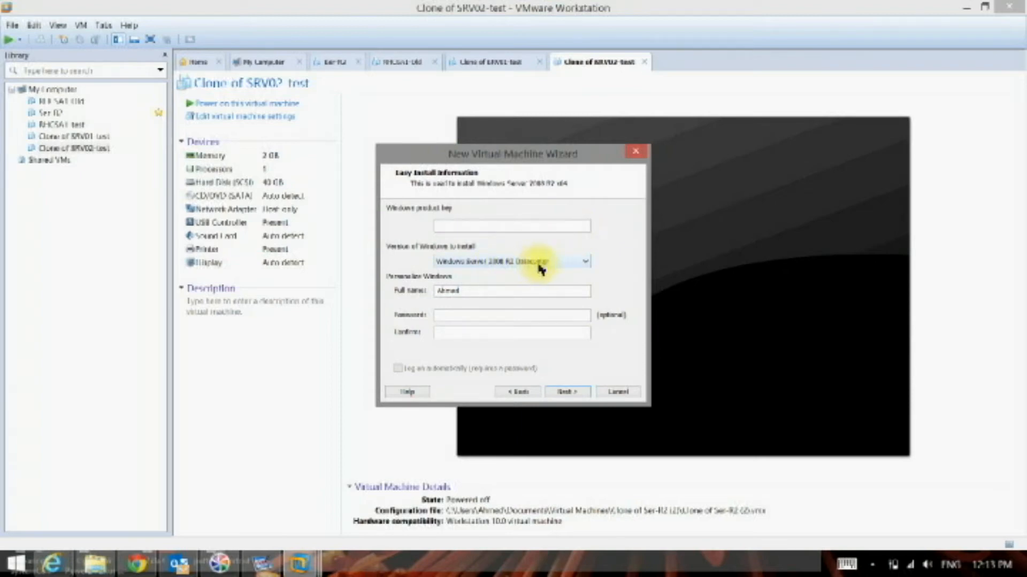
click(555, 261)
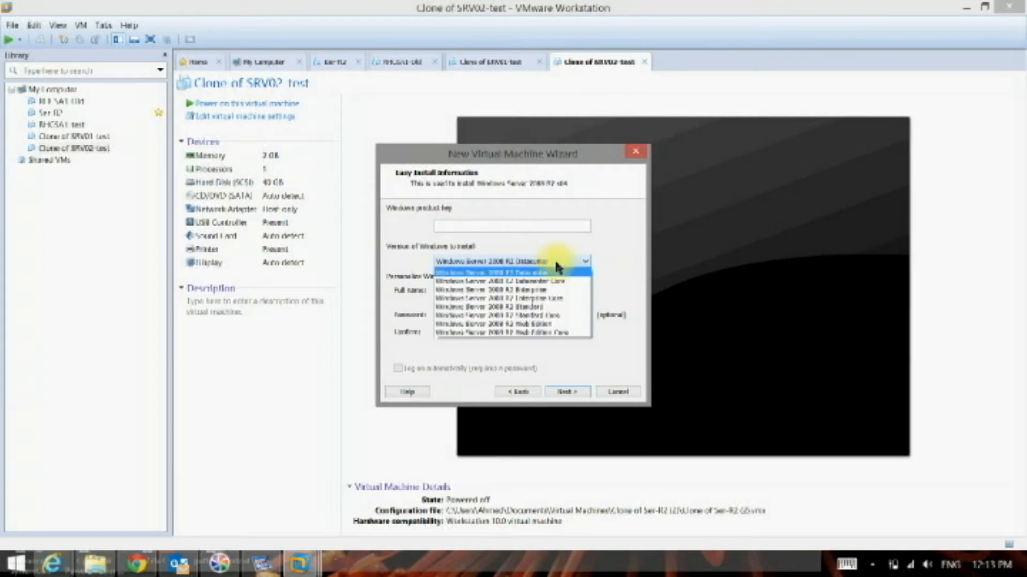
click(559, 297)
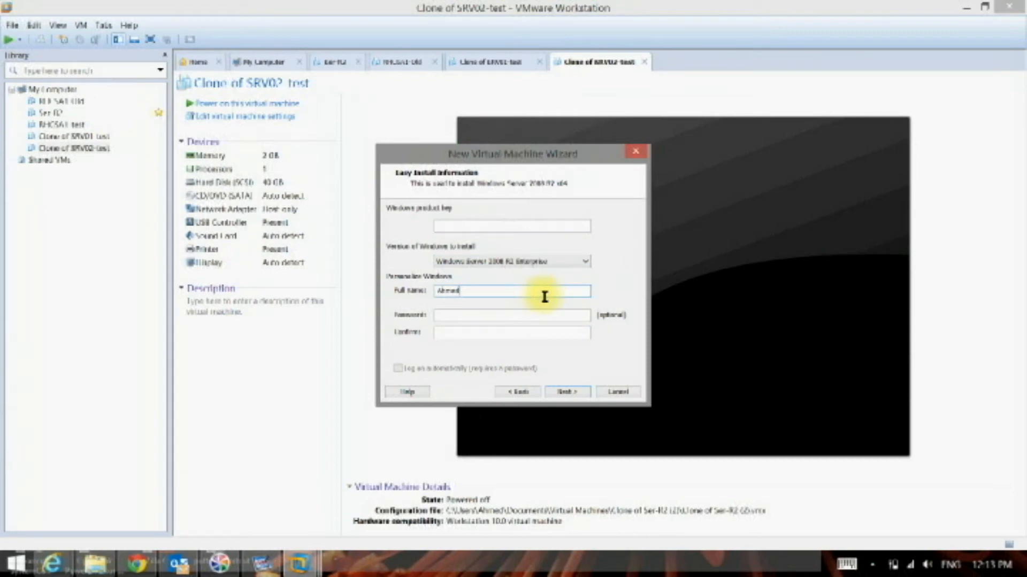
click(534, 319)
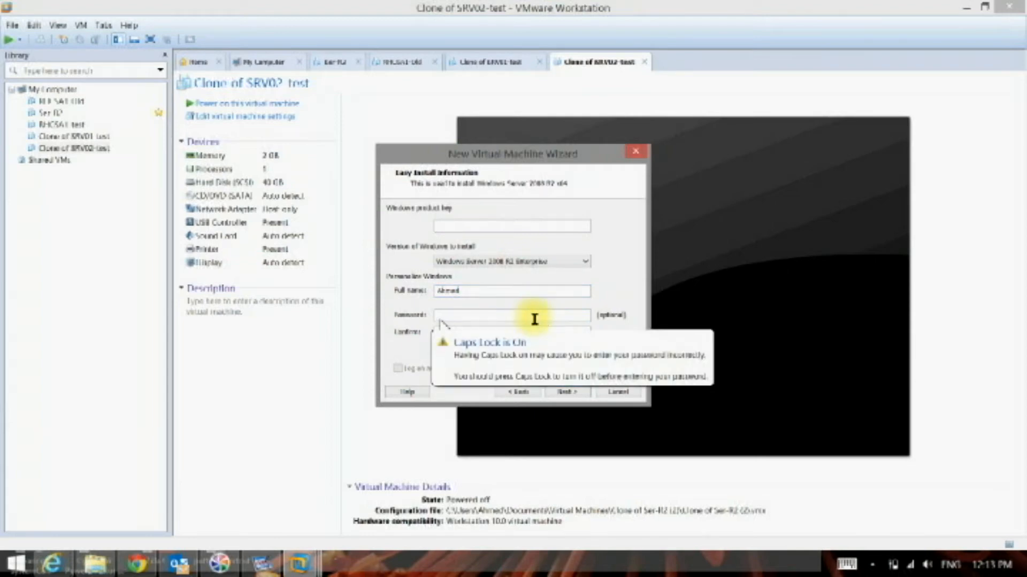
key(Caps_Lock)
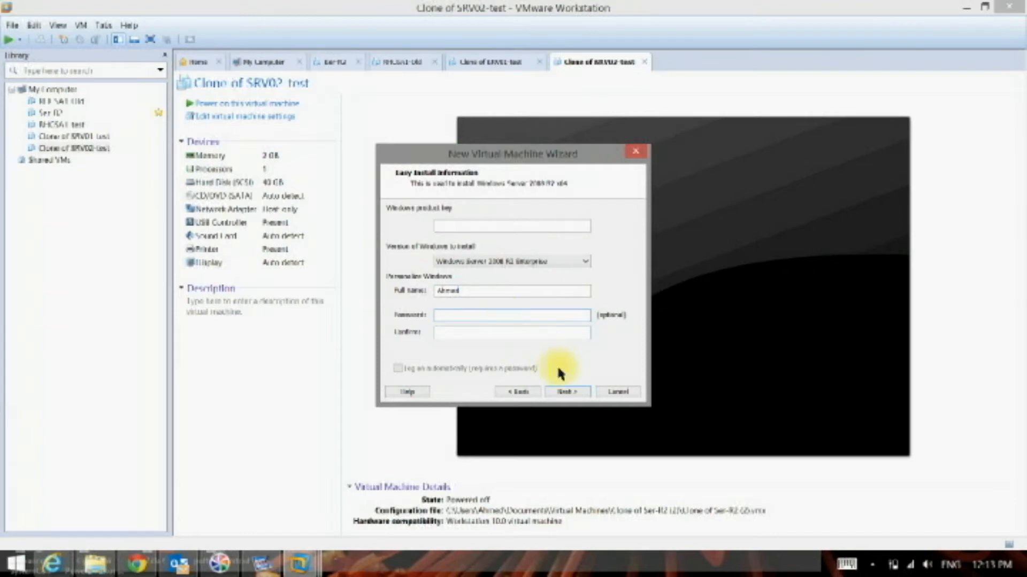
click(569, 393)
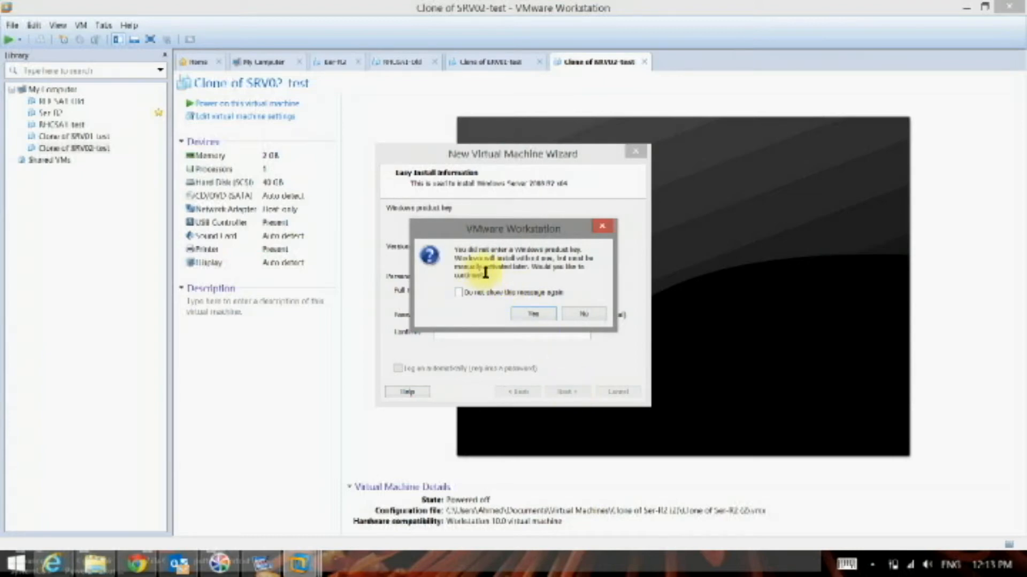
click(534, 315)
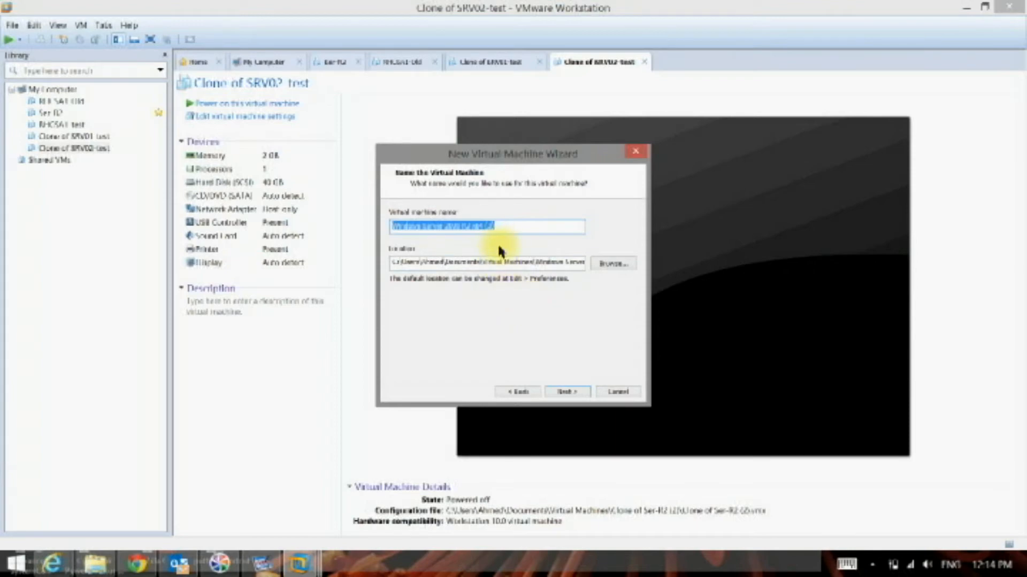
- Name the virtual machine Server 2K8 R2
text(S)
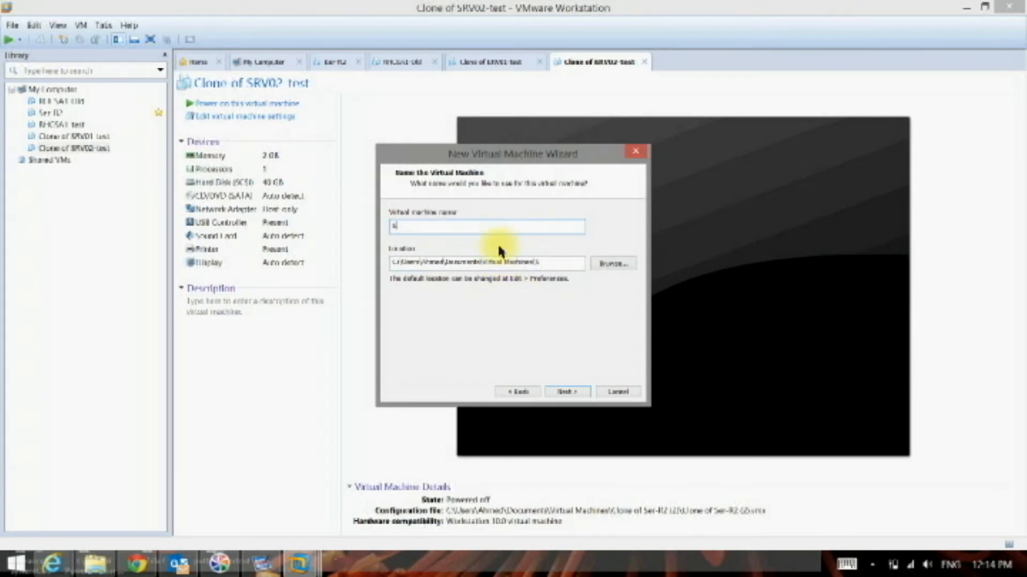
text(erver 2K8 R2)
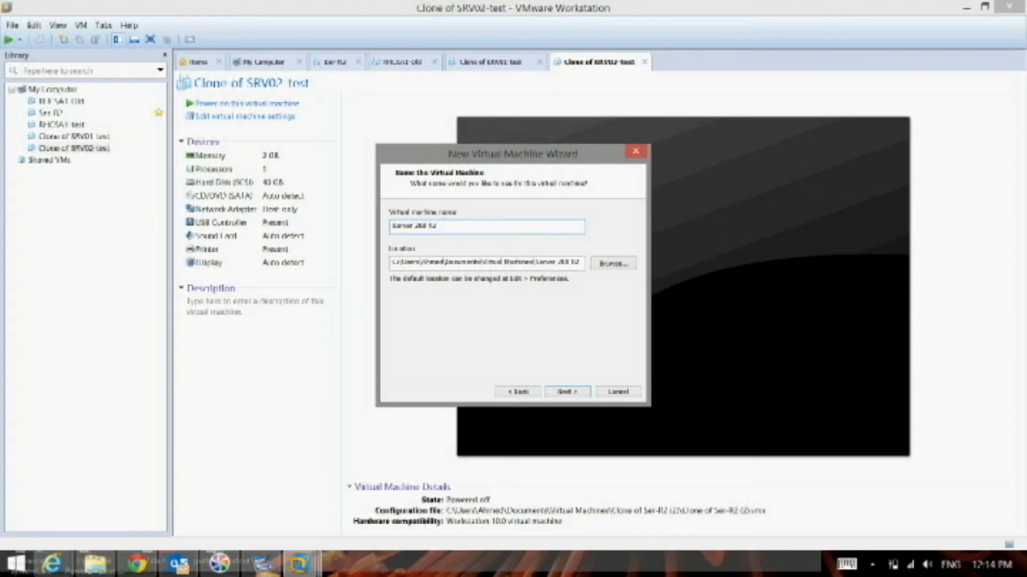
- Browse for the virtual machine location, looking through the Backup drive before opening the OS (C:) drive
click(603, 267)
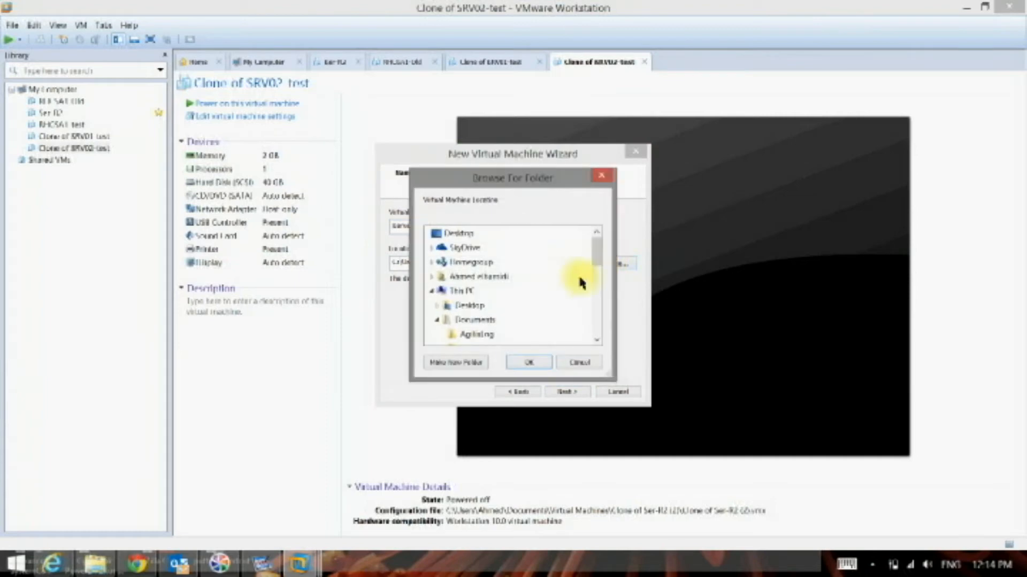
click(432, 292)
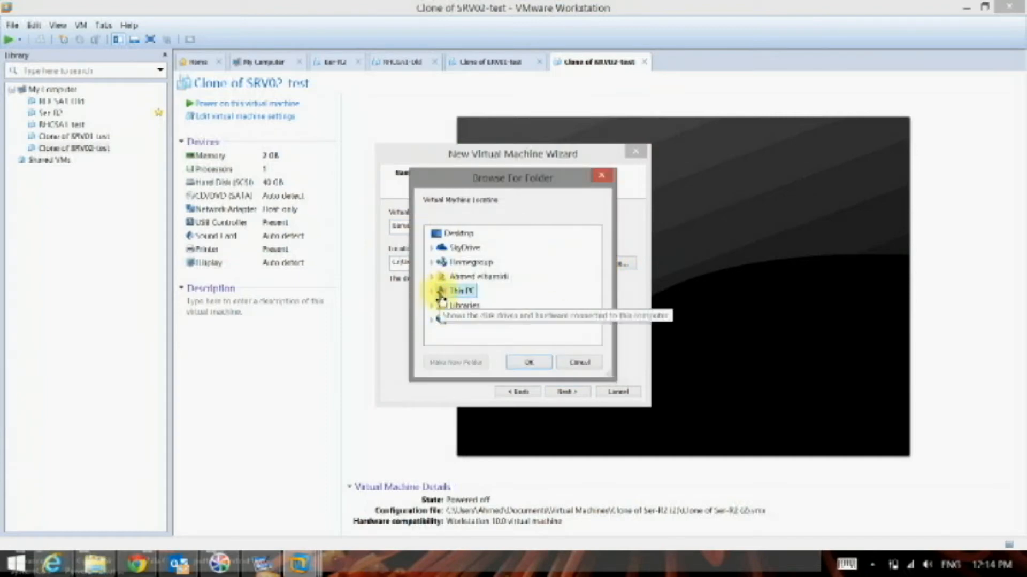
double_click(441, 291)
click(449, 270)
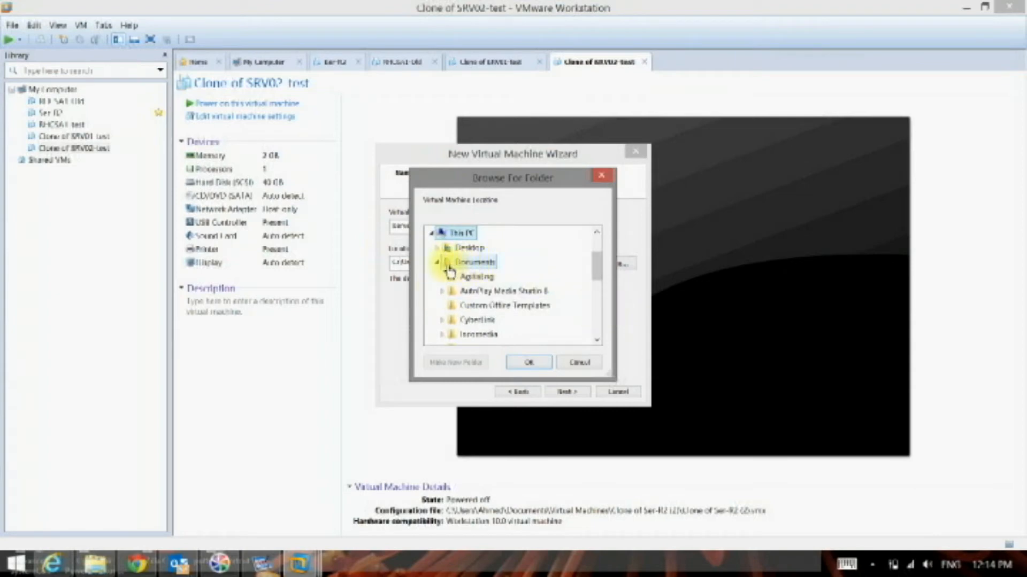
double_click(448, 268)
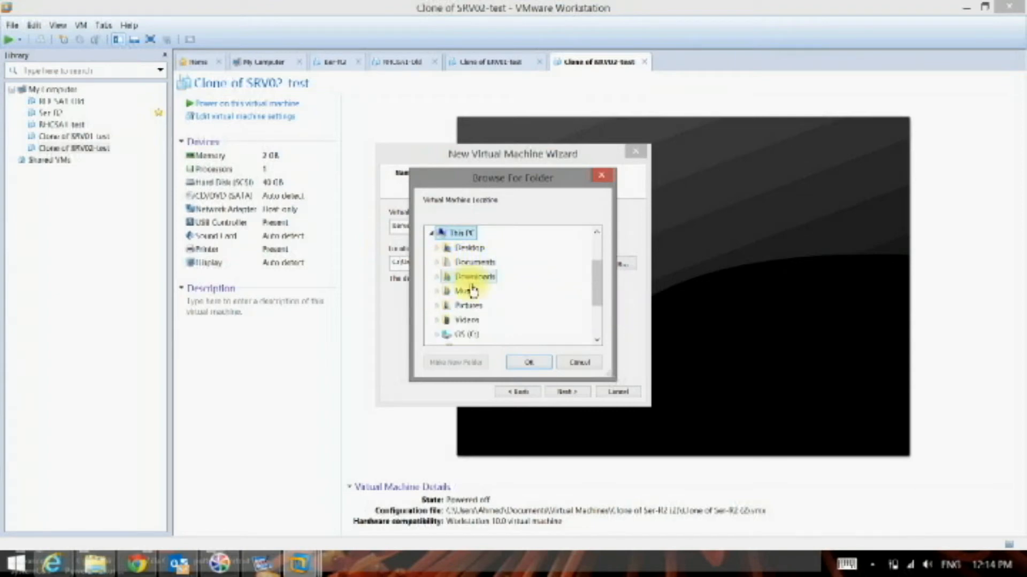
scroll(597, 329, down, 2)
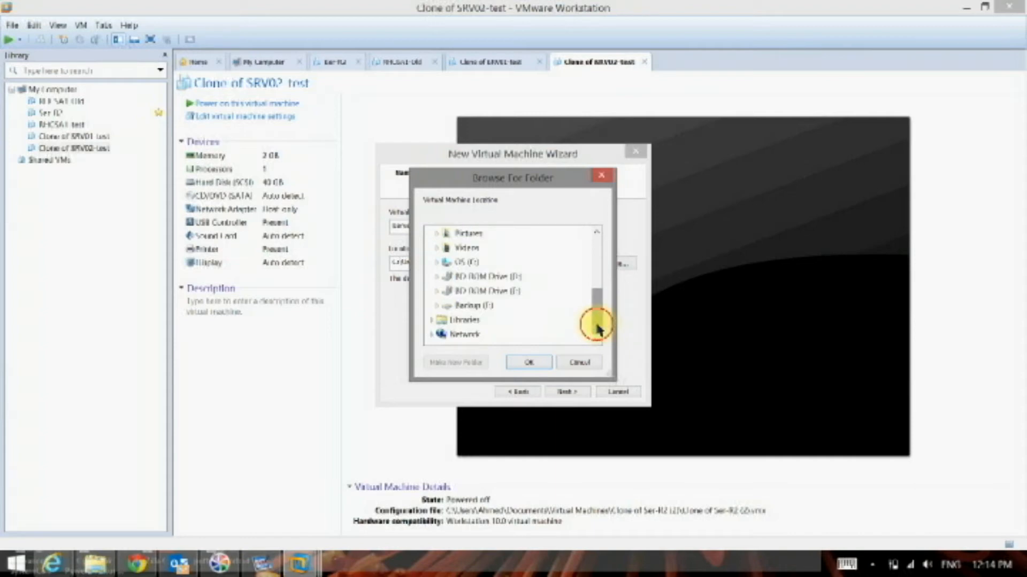
double_click(473, 306)
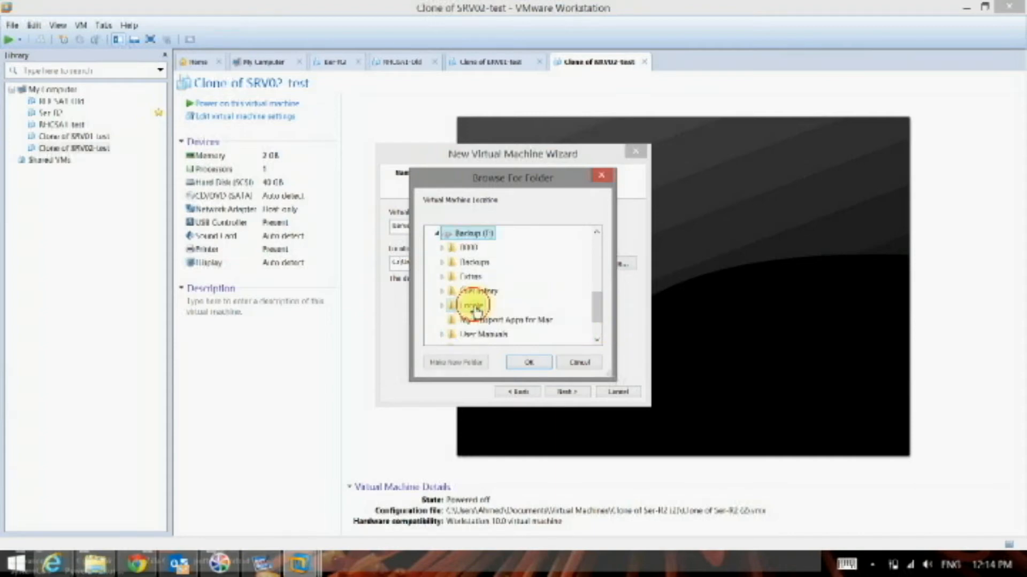
click(436, 233)
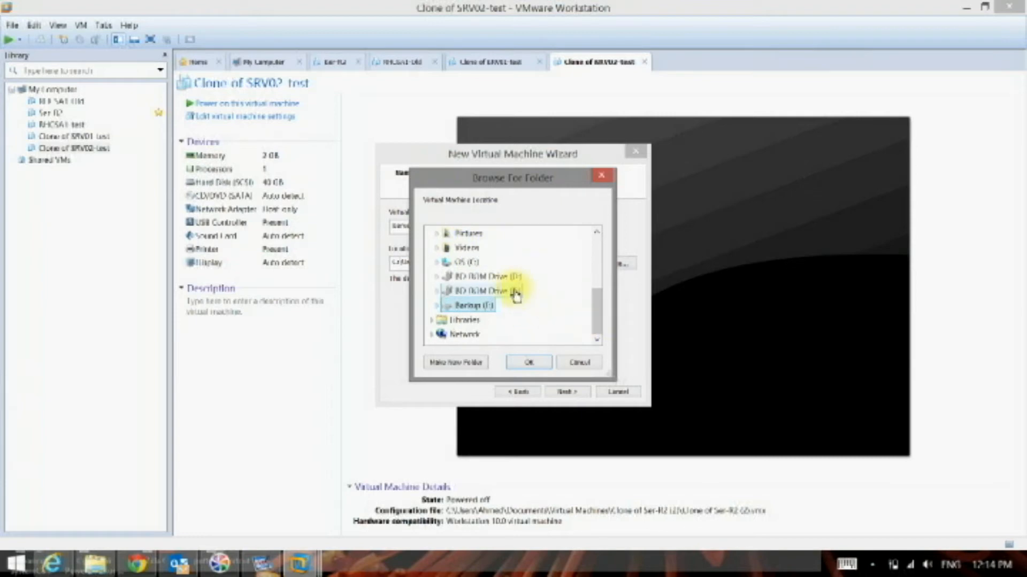
double_click(470, 263)
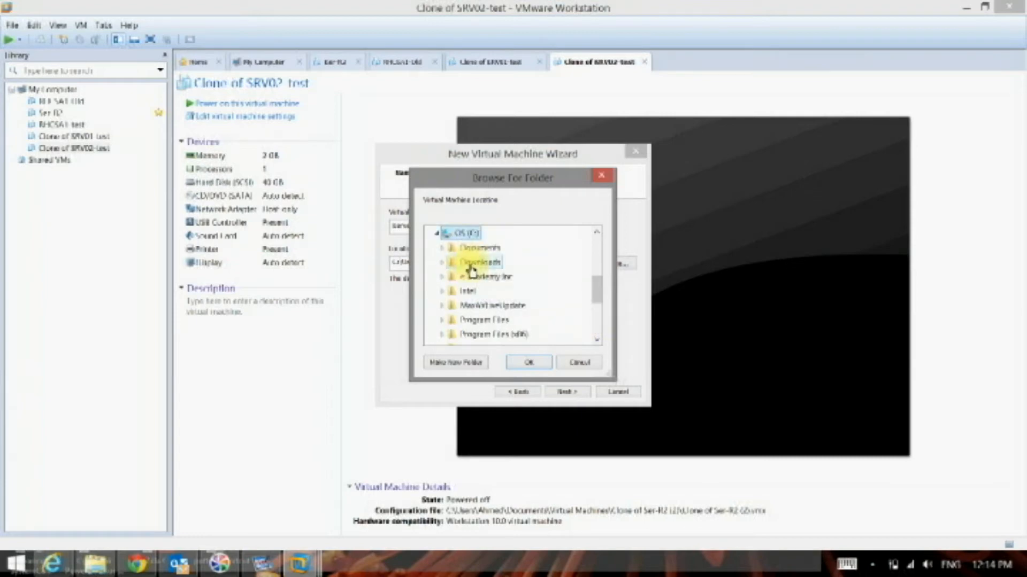
- Create a folder named VMware on the C: drive, use it as the virtual machine location and continue to the disk capacity
click(463, 362)
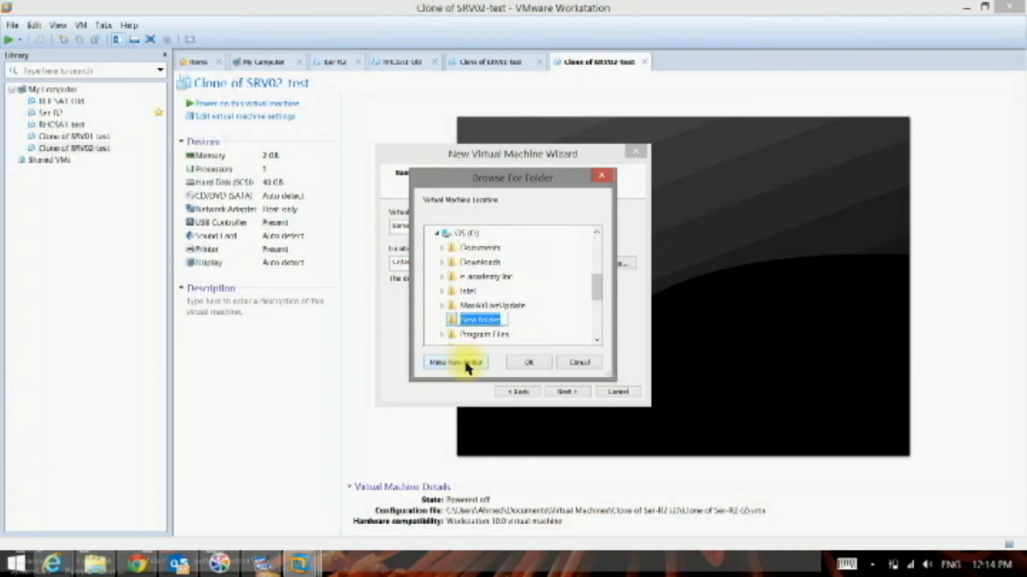
text(VMware)
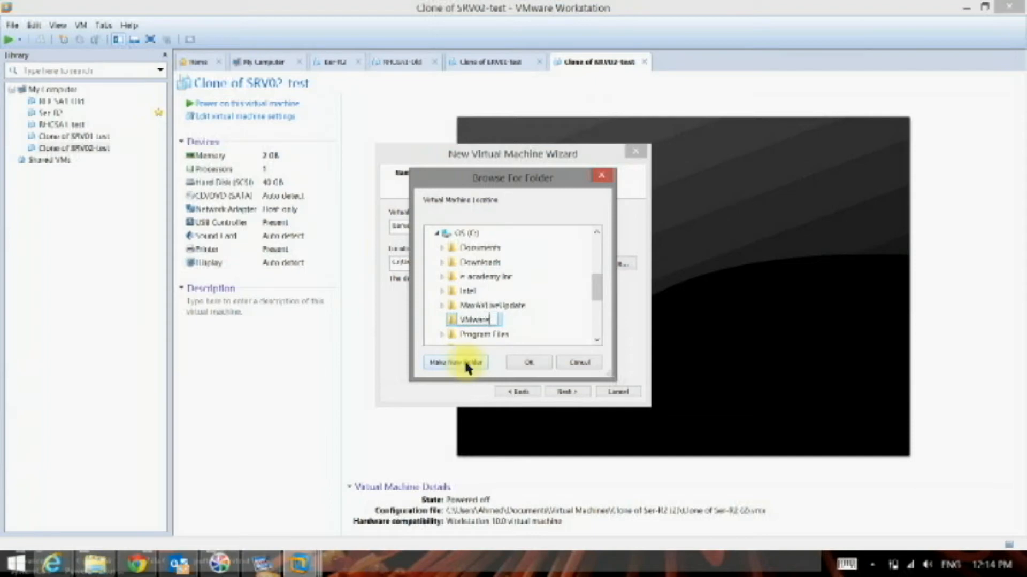
click(528, 362)
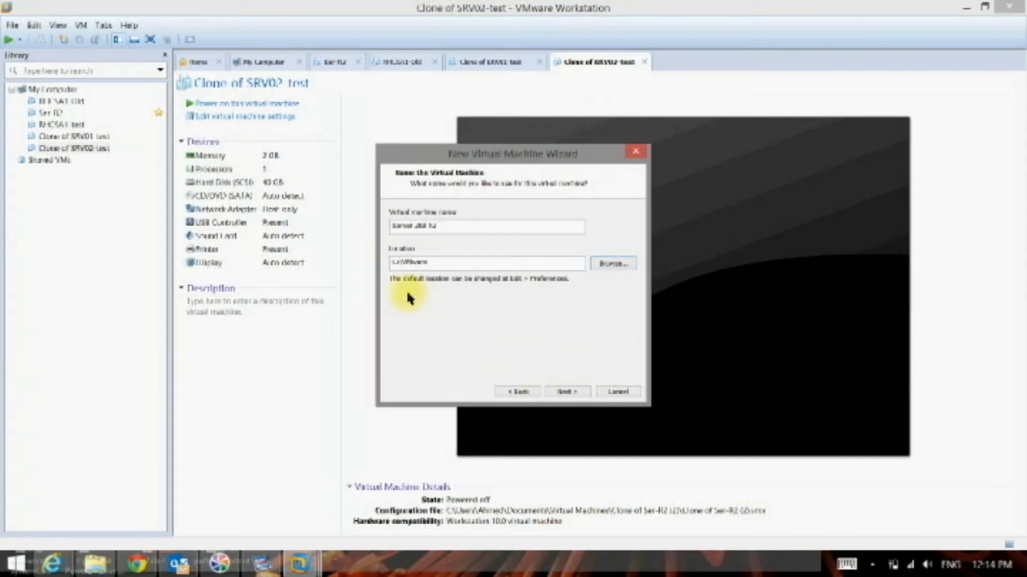
click(567, 393)
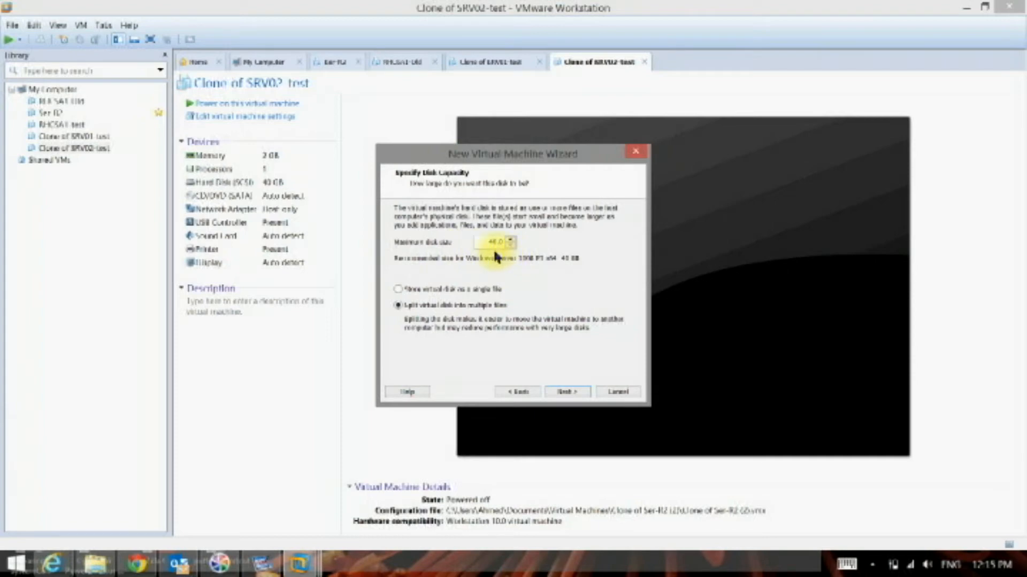
- Set the maximum disk size to 30 GB and create the virtual machine, dismissing the removable devices notice
drag(487, 244, 523, 249)
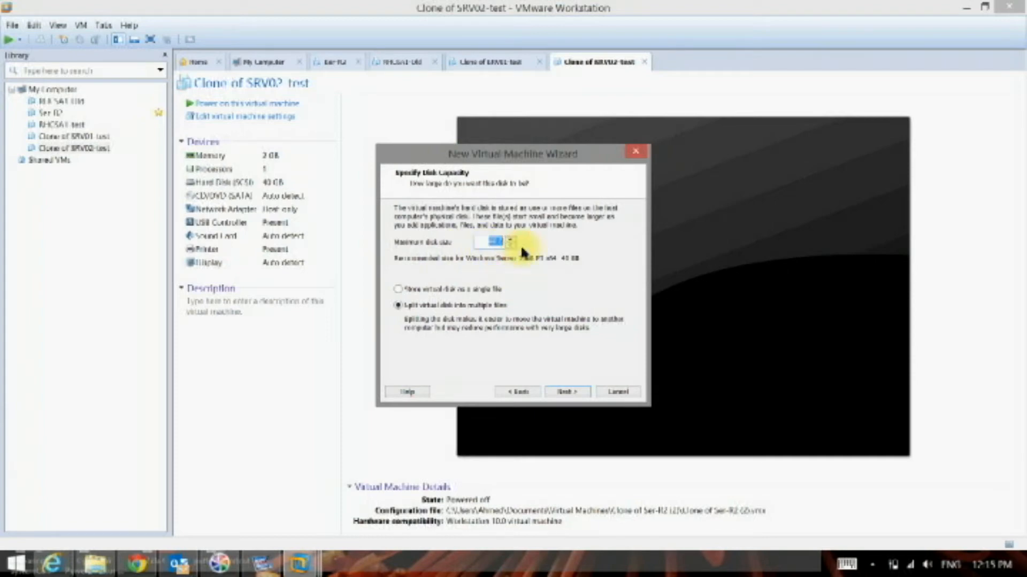
text(30)
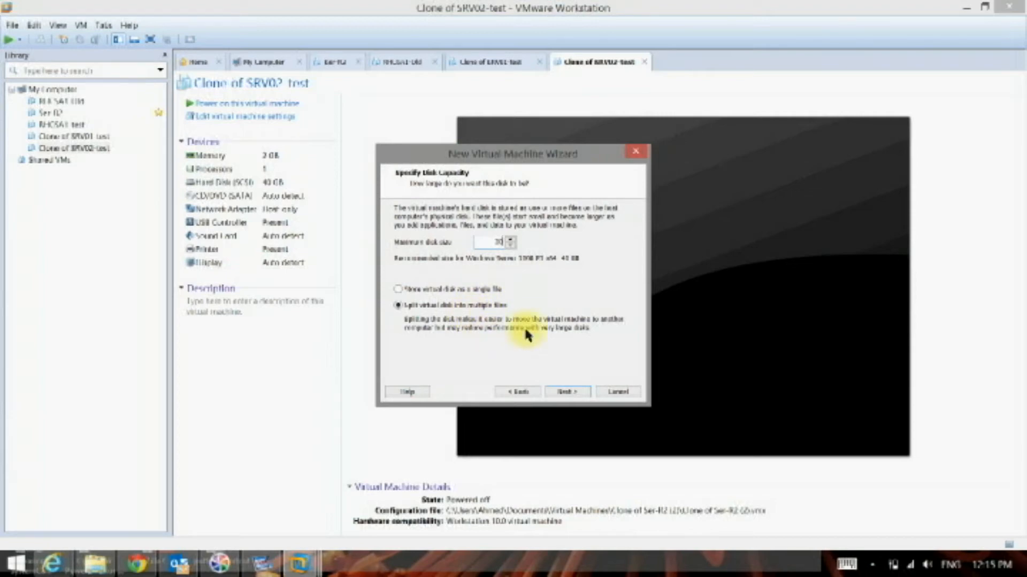
click(572, 391)
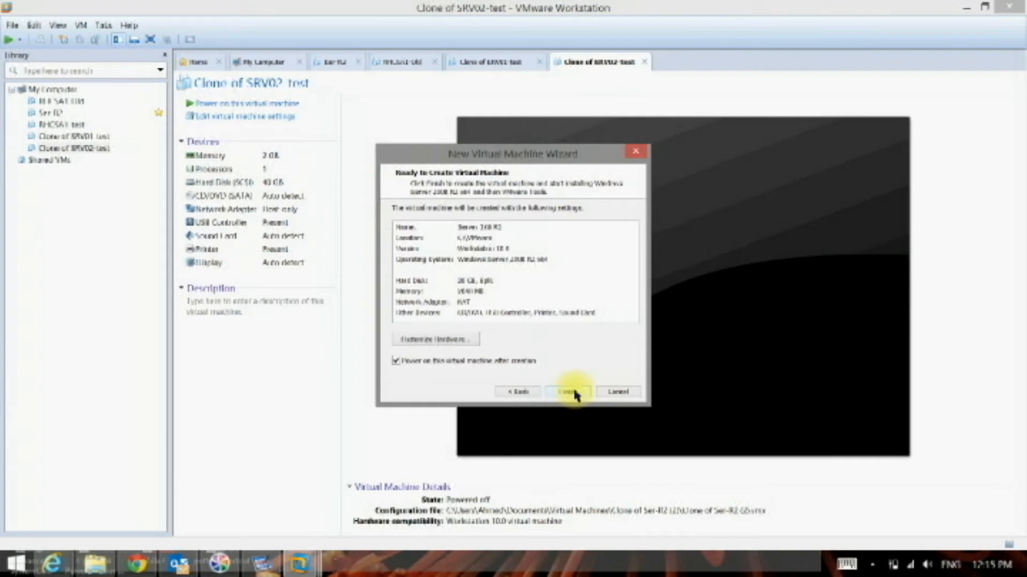
click(572, 393)
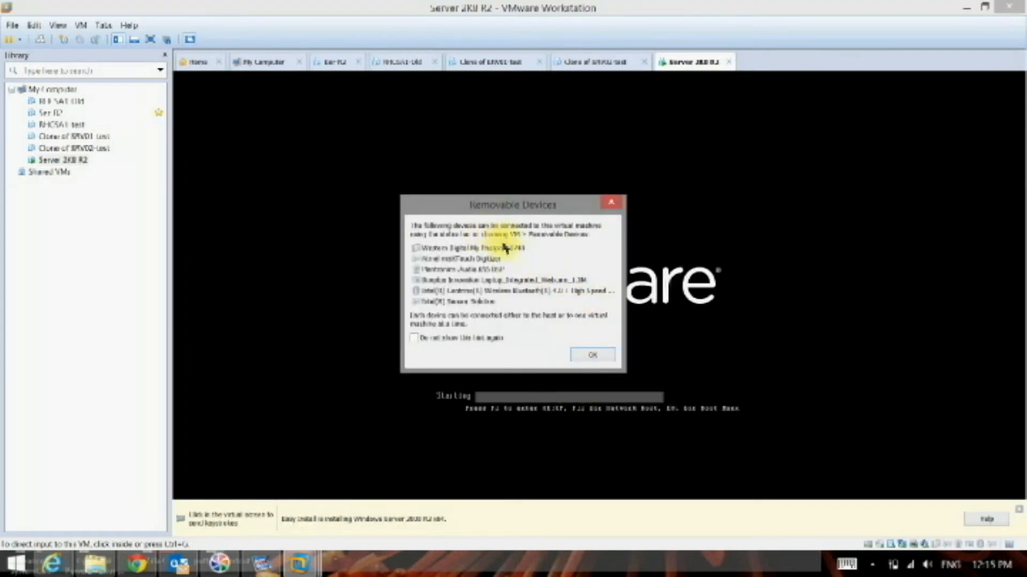
click(592, 356)
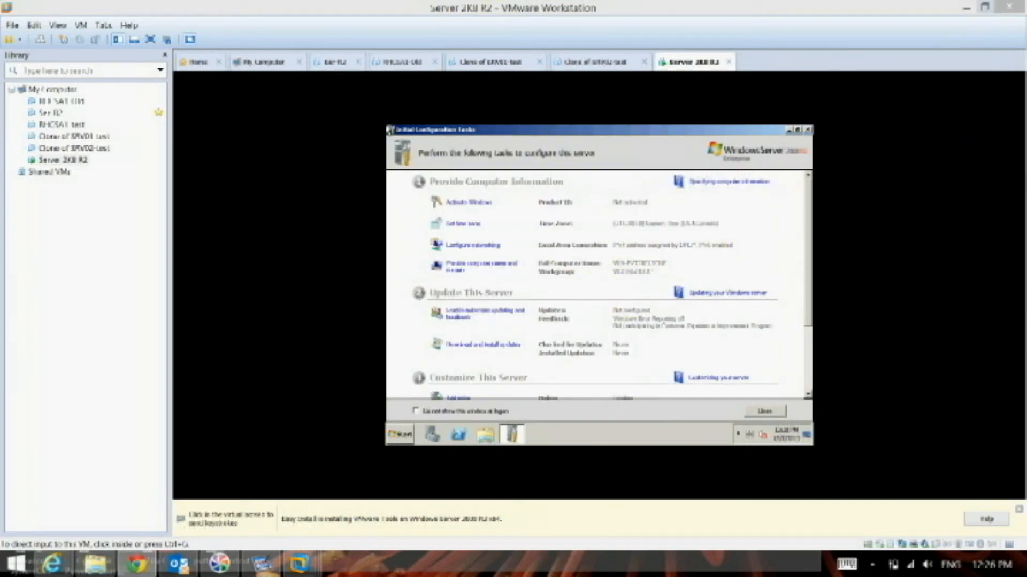
click(797, 131)
click(799, 130)
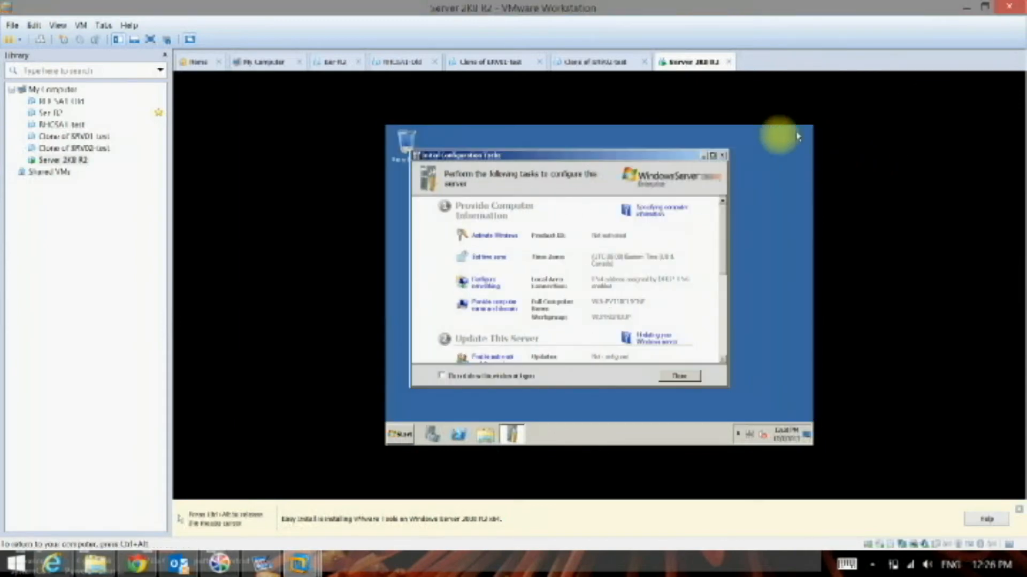
click(712, 156)
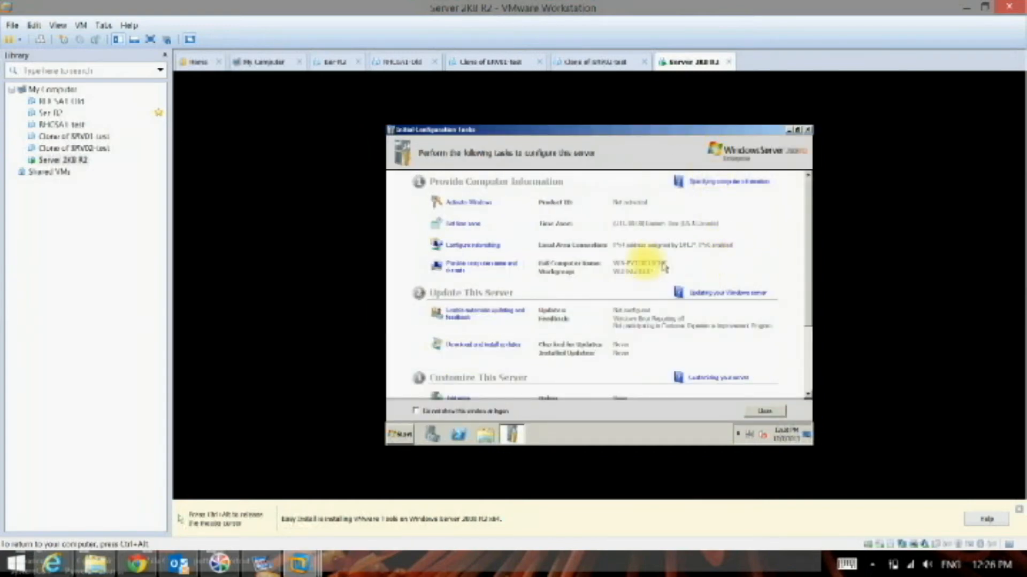
- Turn off Windows Firewall on the new server for both the home or work (private) and public network locations
scroll(627, 333, down, 4)
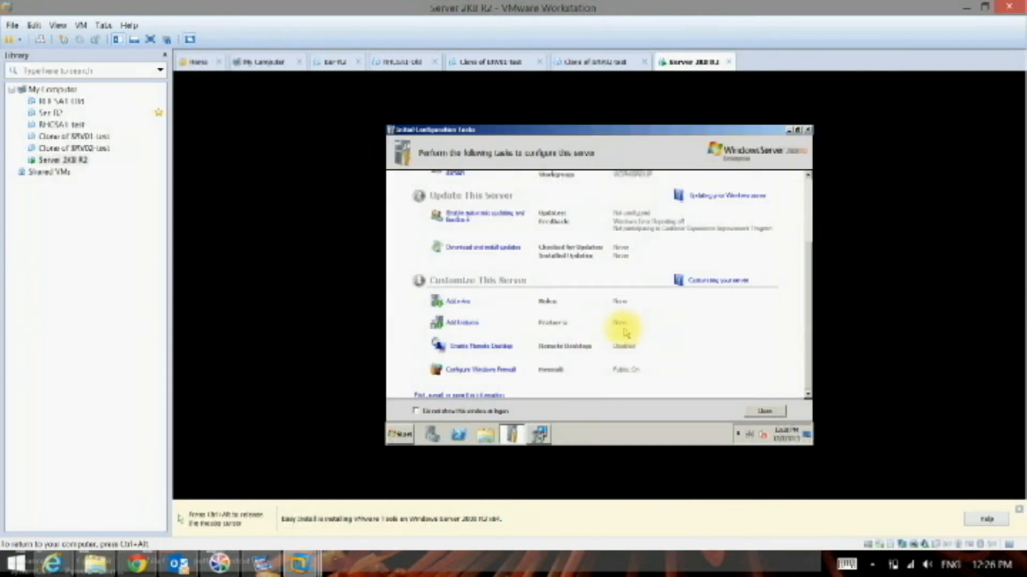
click(497, 373)
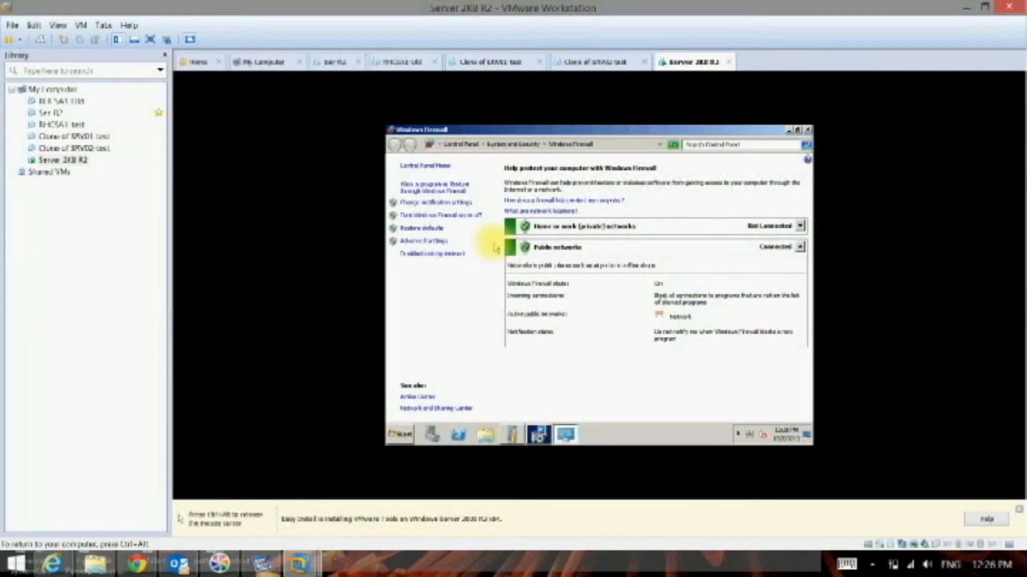
click(448, 216)
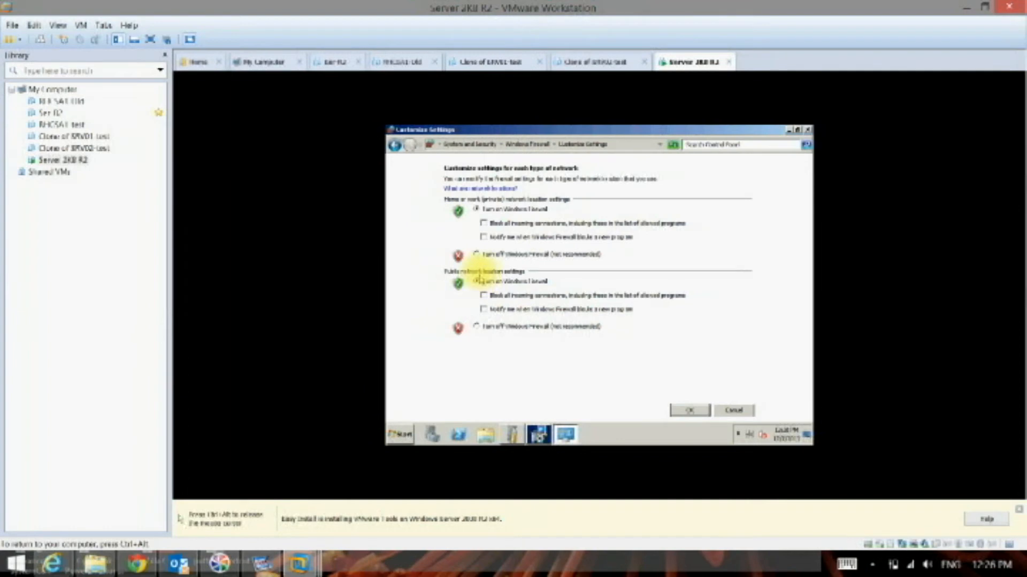
click(478, 255)
click(478, 327)
click(680, 411)
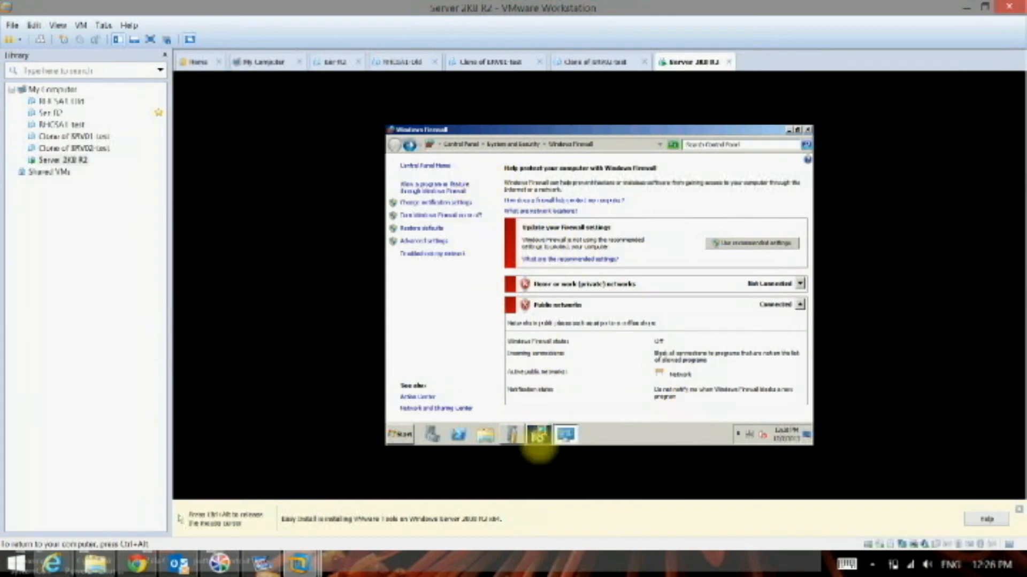
- Enable Remote Desktop from Initial Configuration Tasks, allowing connections only from computers using Network Level Authentication
click(538, 435)
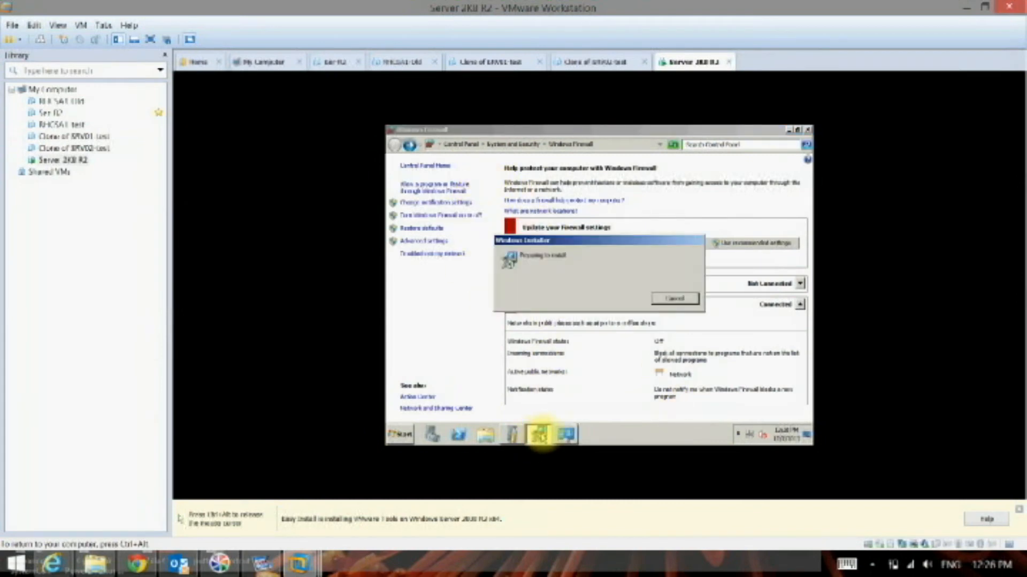
click(515, 436)
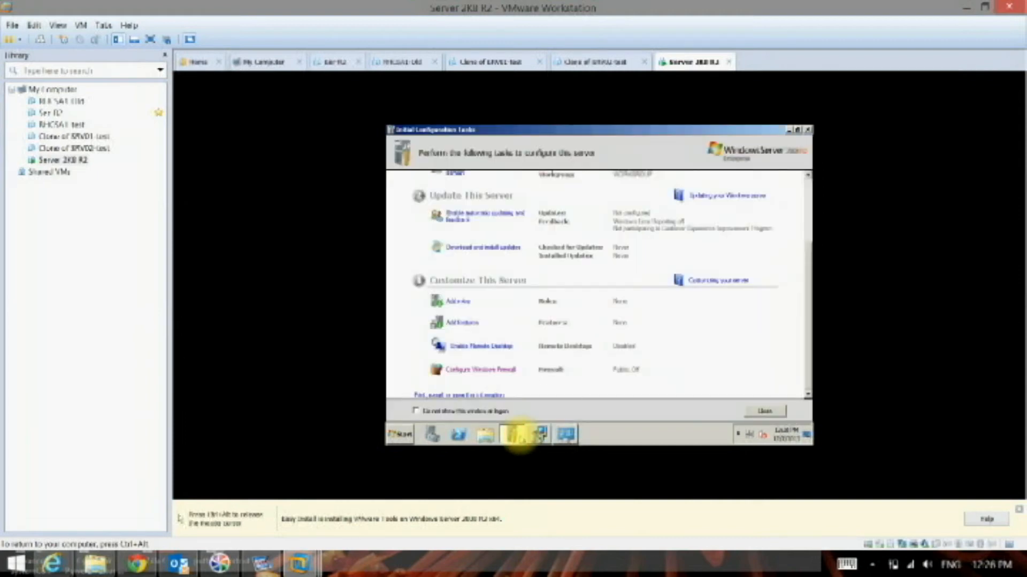
click(492, 349)
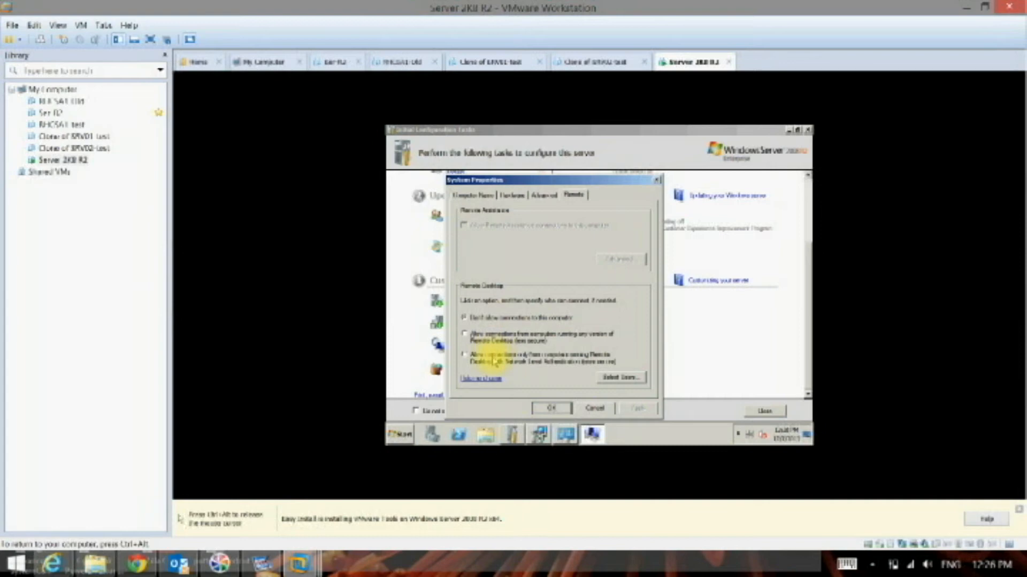
click(487, 356)
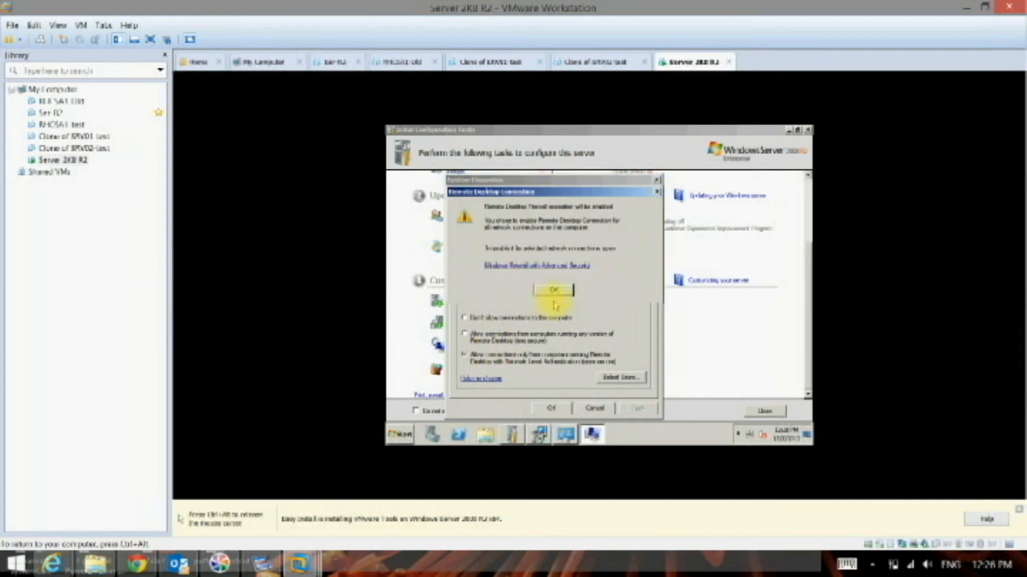
click(555, 293)
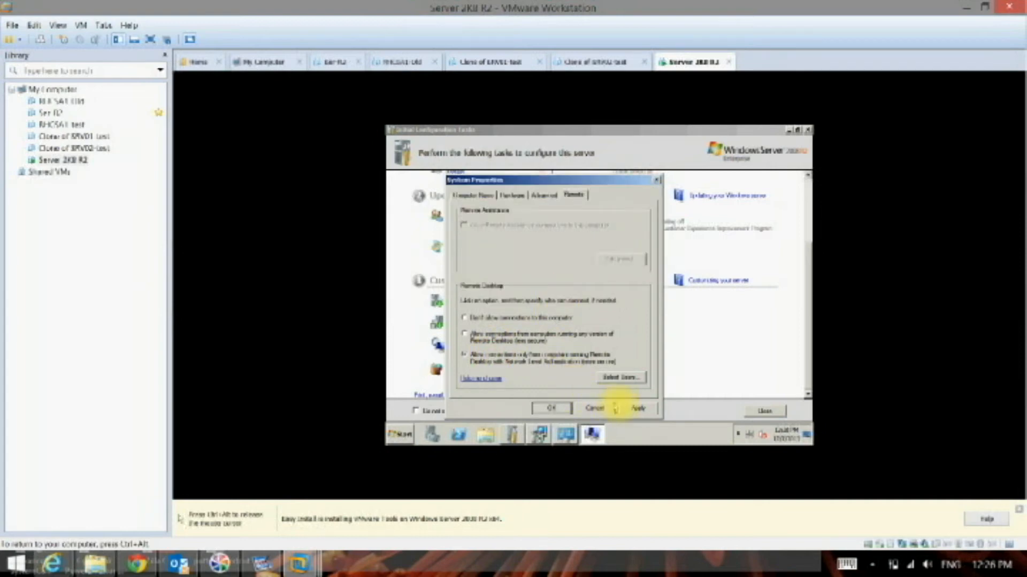
click(632, 407)
click(552, 408)
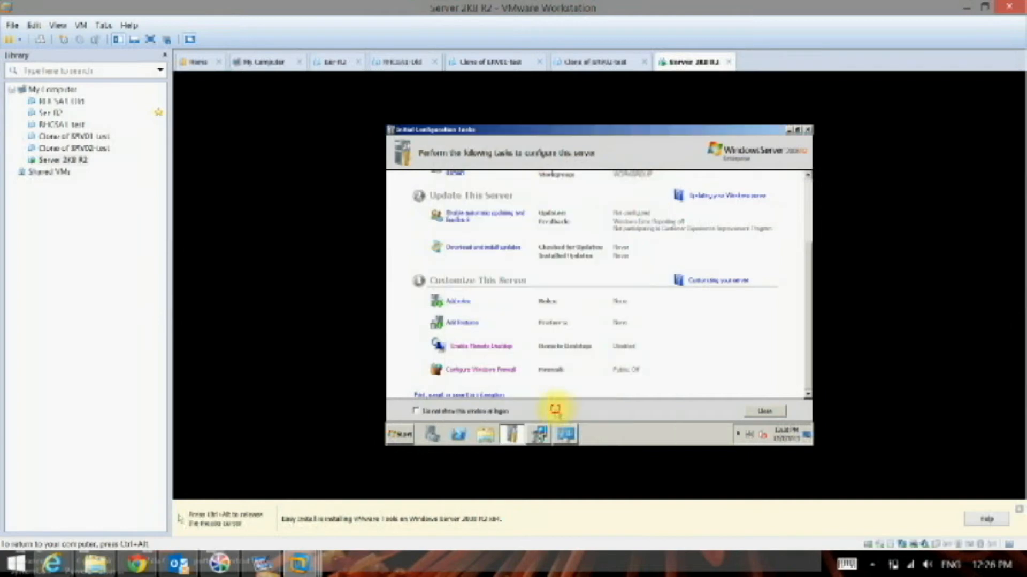
- Review the server's Remote Desktop and advanced system properties, then close them without changes
click(494, 346)
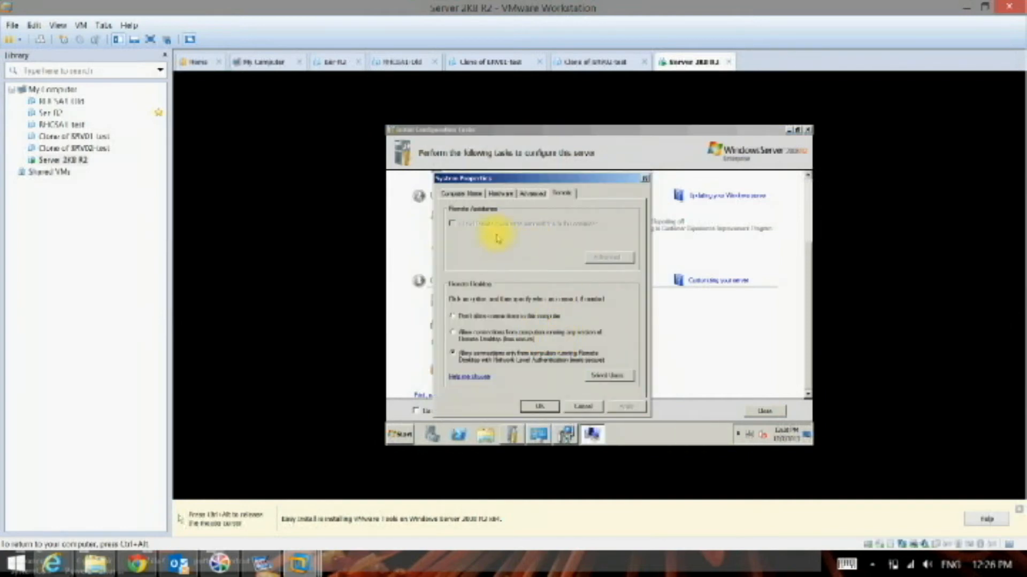
click(527, 195)
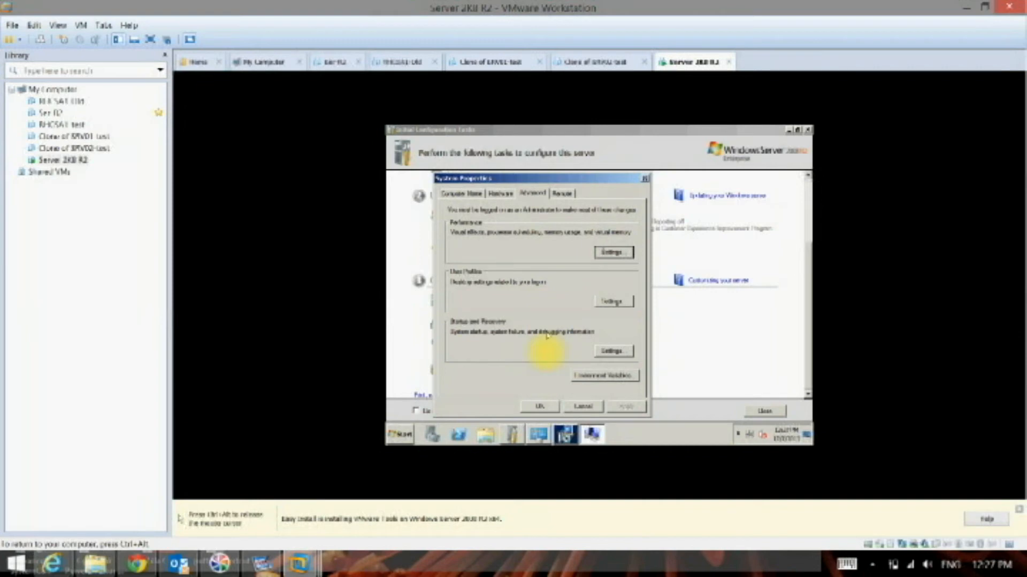
click(592, 408)
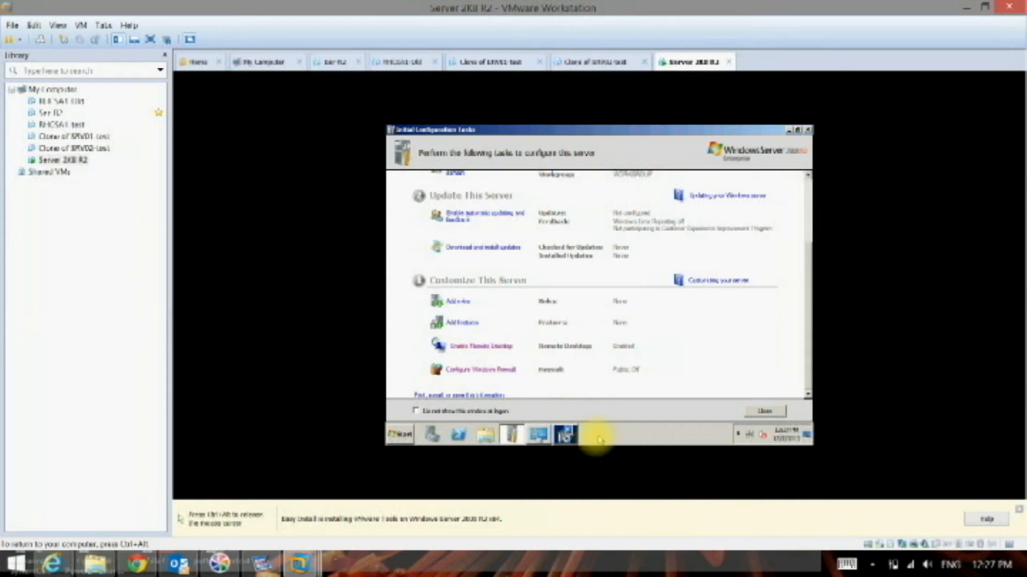
- Check the VMware Tools installation progress and return to the Initial Configuration Tasks
click(564, 435)
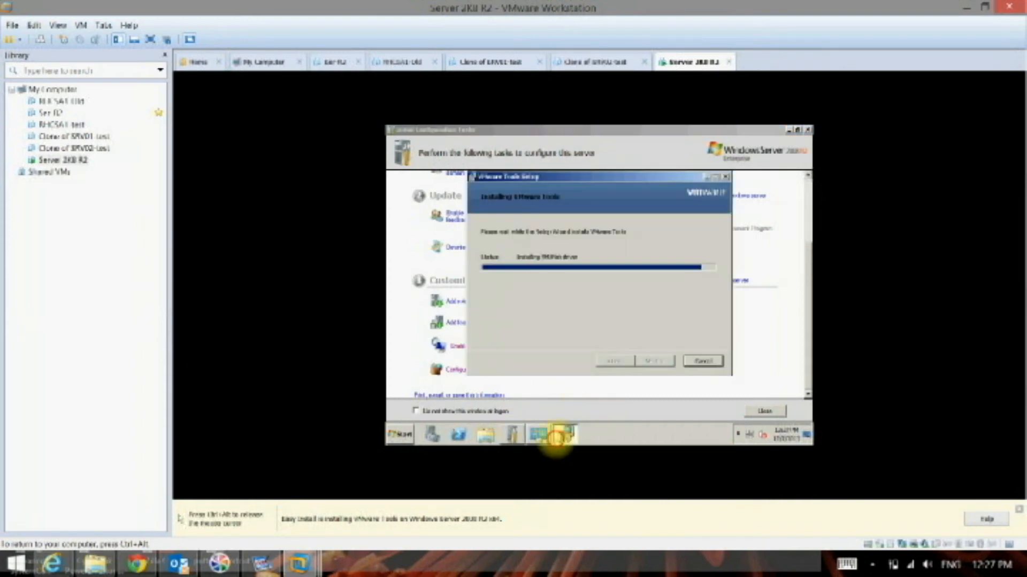
click(524, 395)
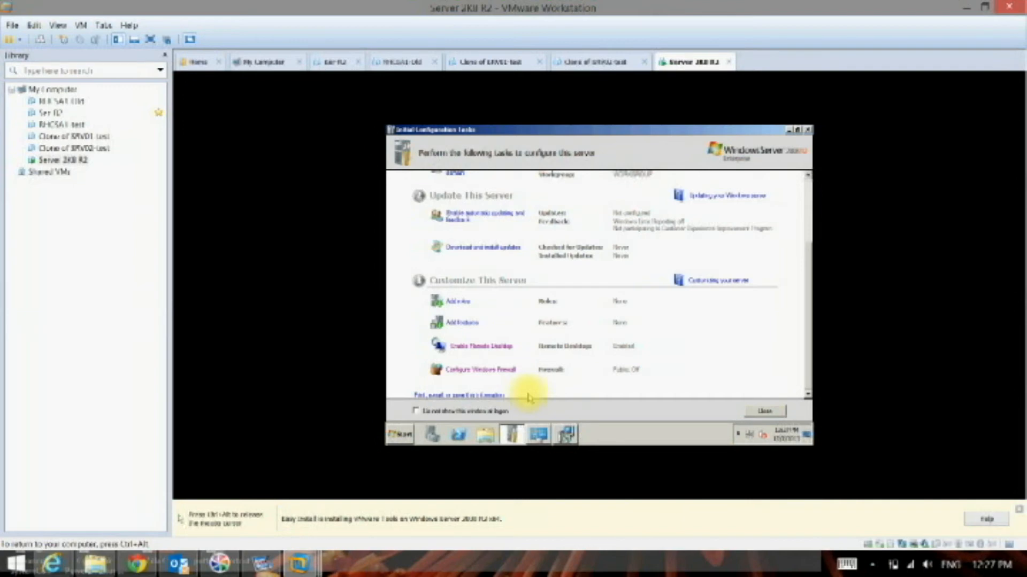
scroll(528, 394, up, 3)
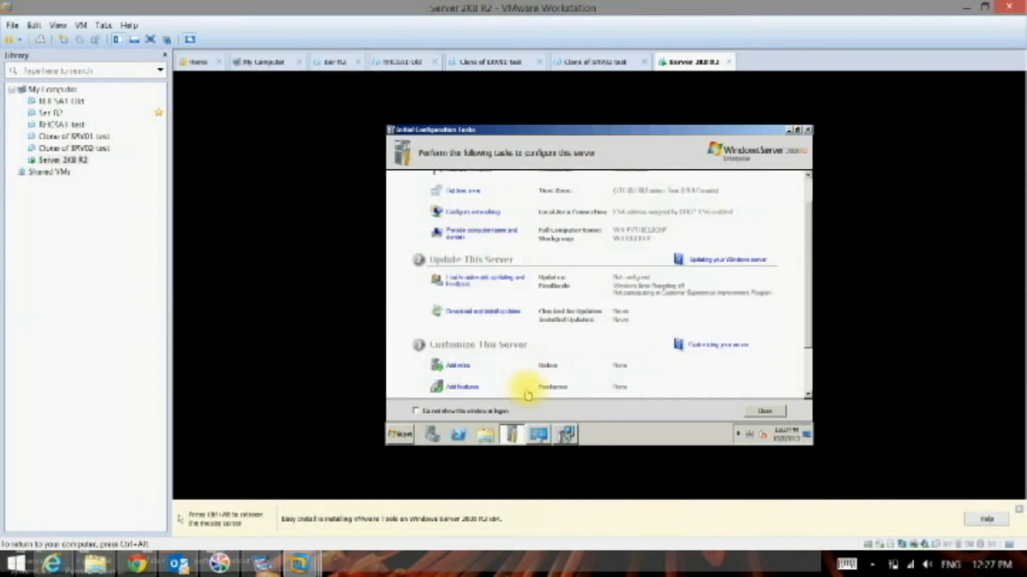
- Review the Shared Folders options in the Server 2K8 R2 virtual machine's settings, then close them without changes
scroll(527, 394, up, 2)
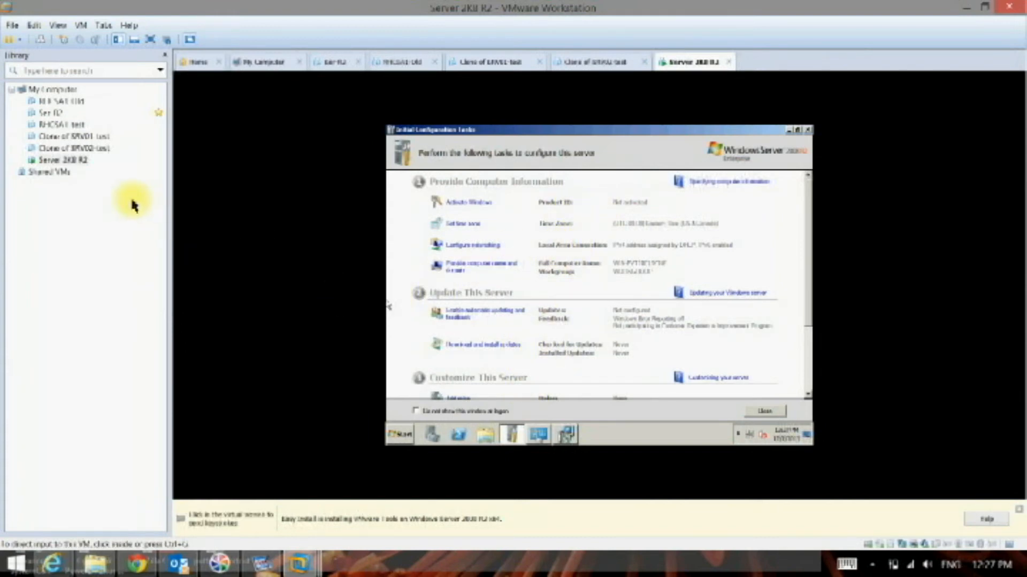
right_click(78, 162)
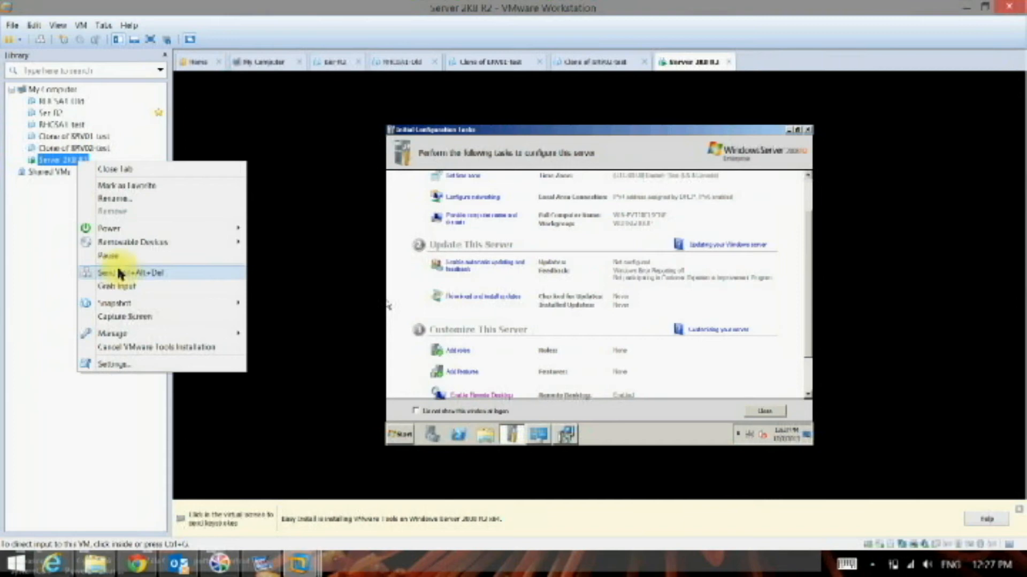
click(130, 363)
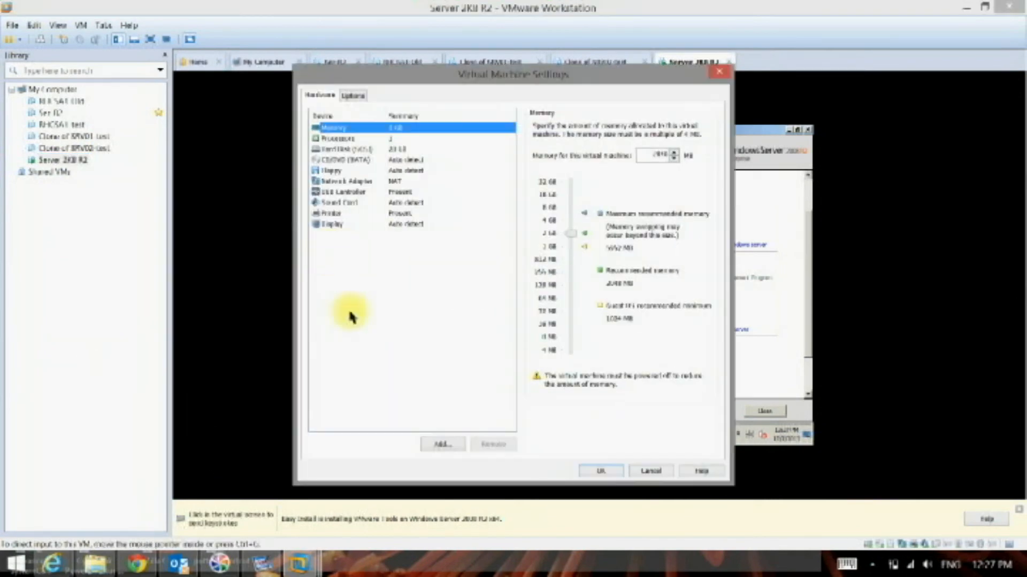
click(353, 97)
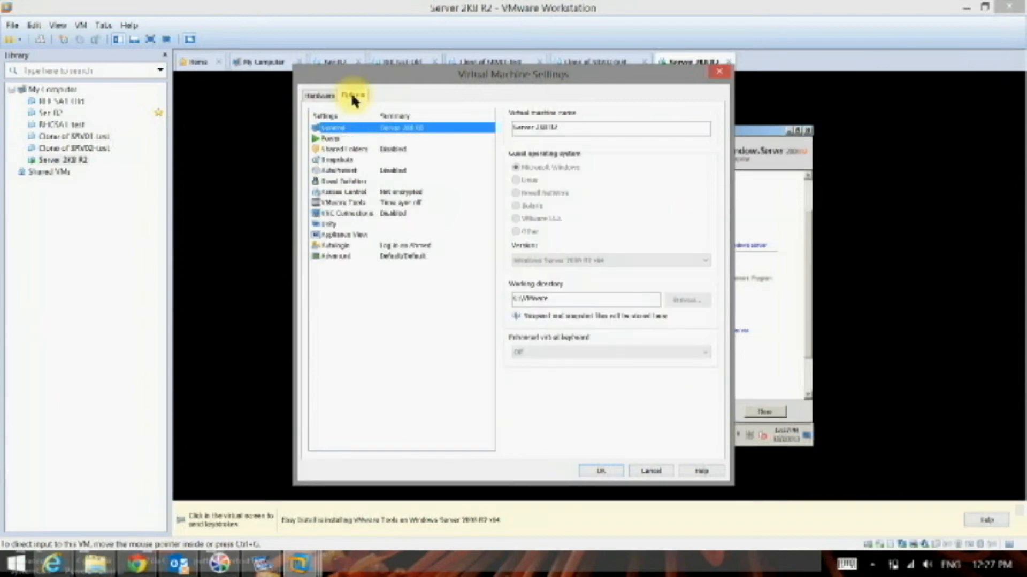
click(350, 151)
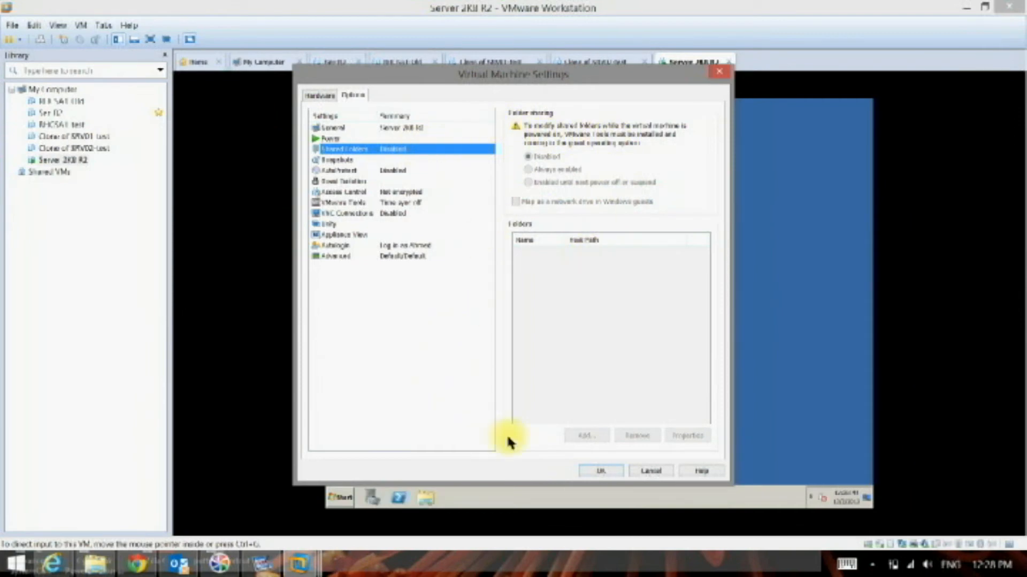
click(645, 471)
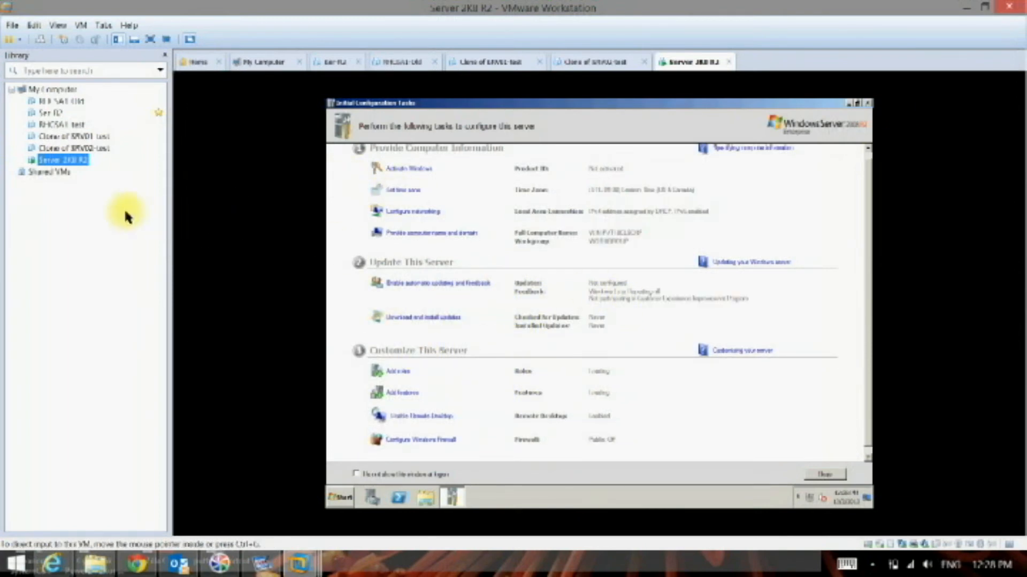
- In the Server 2K8 R2 settings, enable shared folders until next power off or suspend, mapped as a network drive in Windows guests
right_click(69, 167)
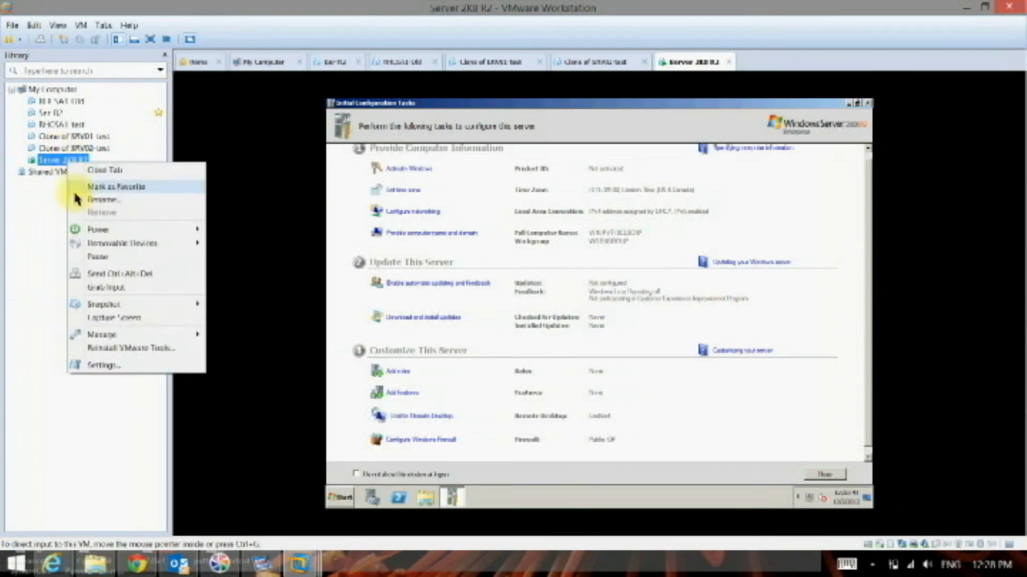
click(104, 364)
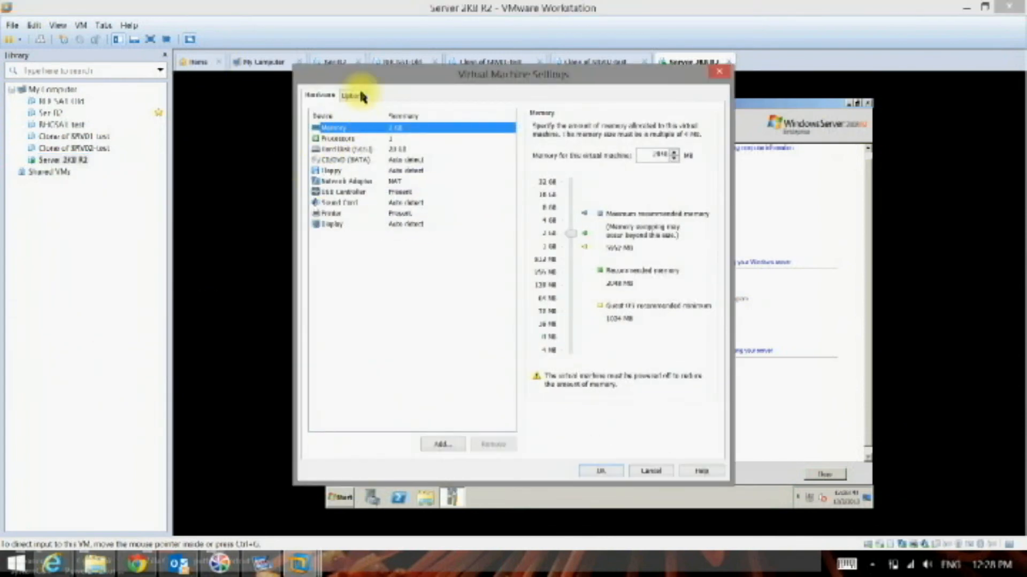
click(361, 95)
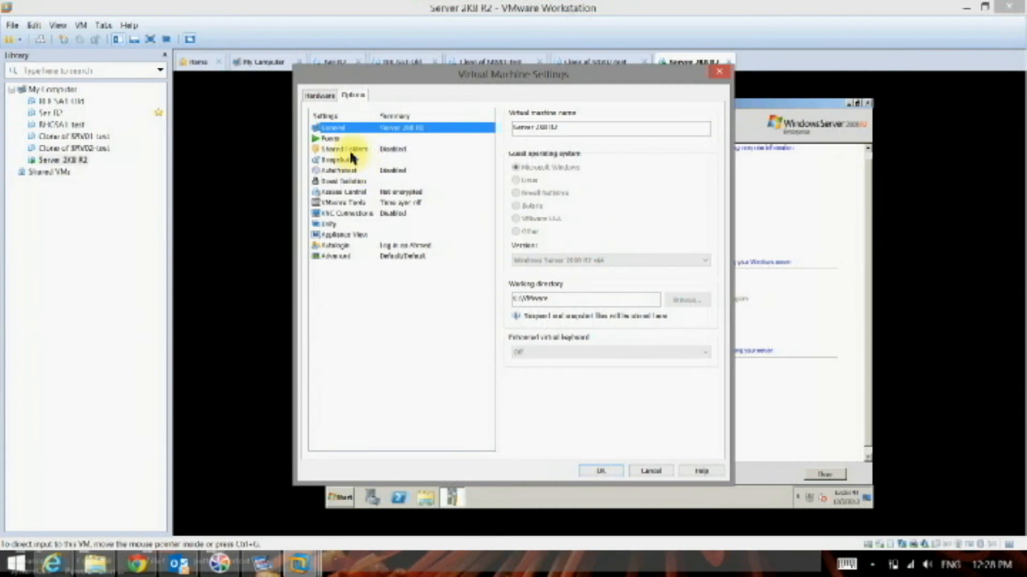
click(353, 151)
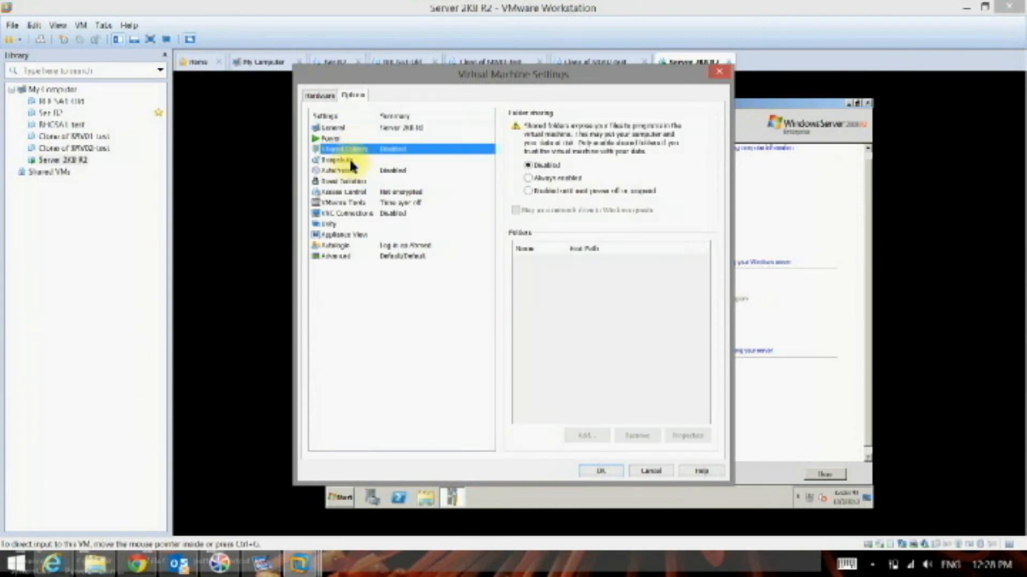
click(550, 191)
click(549, 211)
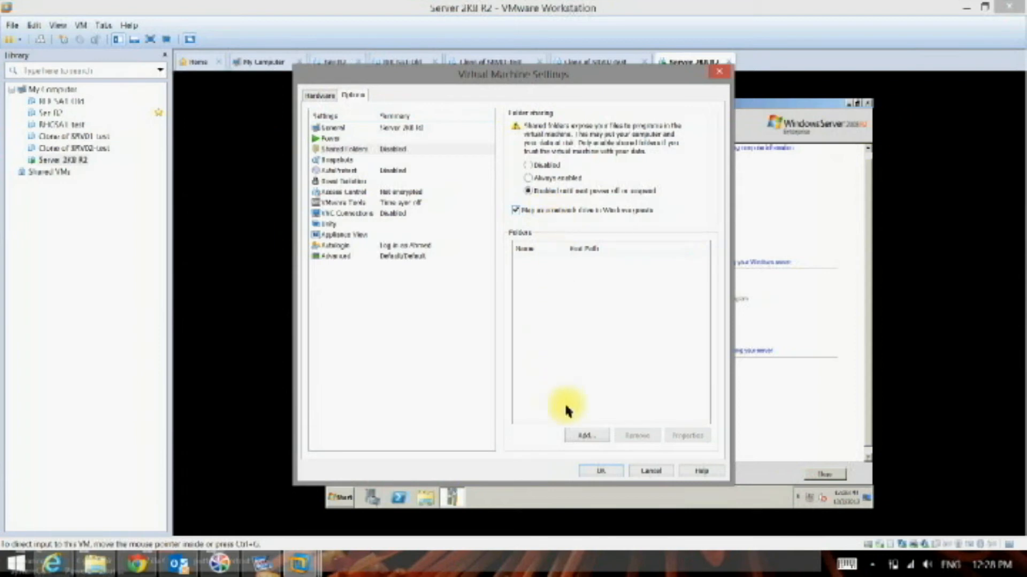
- Add the host's Music folder as an enabled shared folder named Music and save the virtual machine settings
click(580, 440)
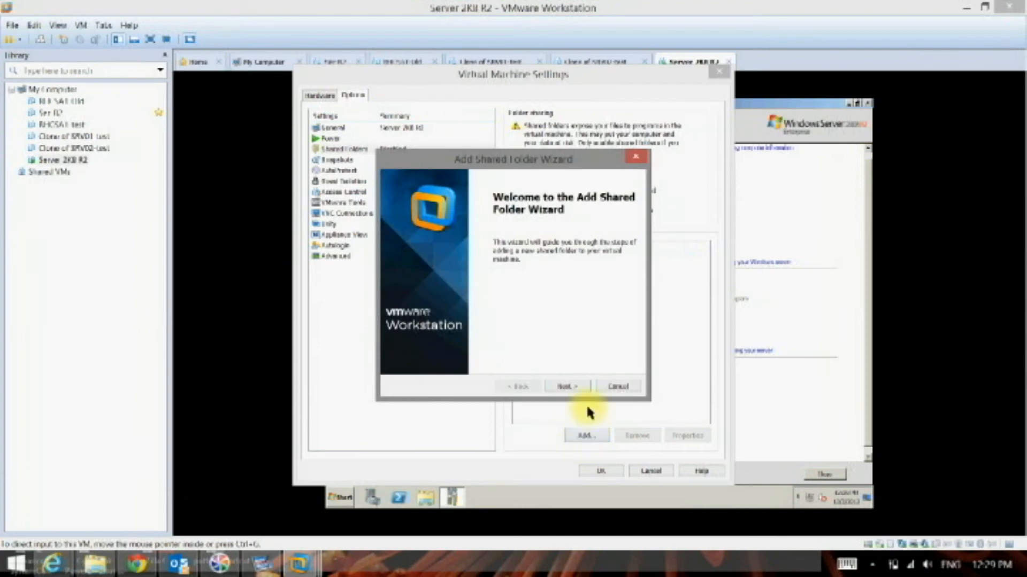
click(576, 391)
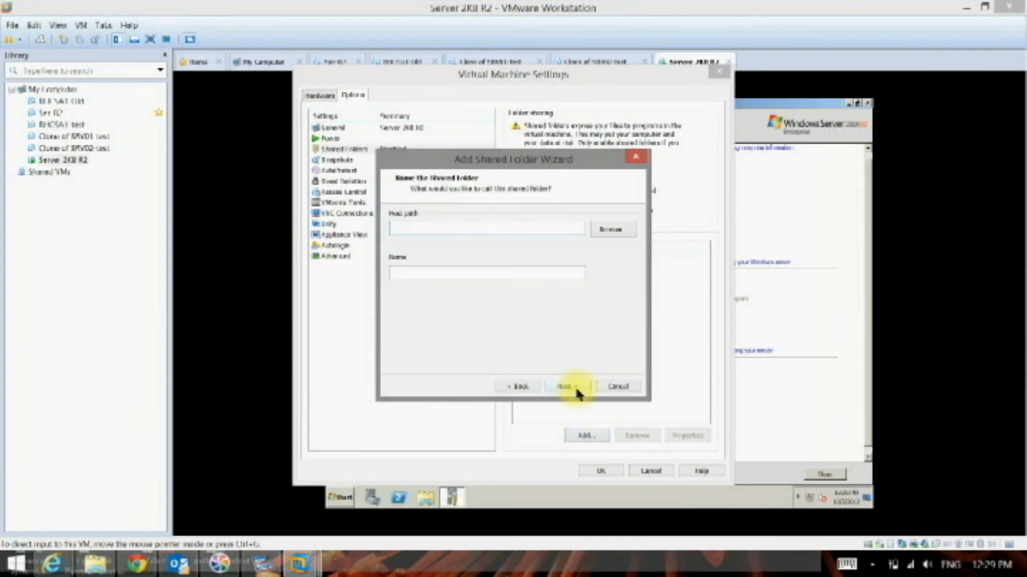
click(624, 231)
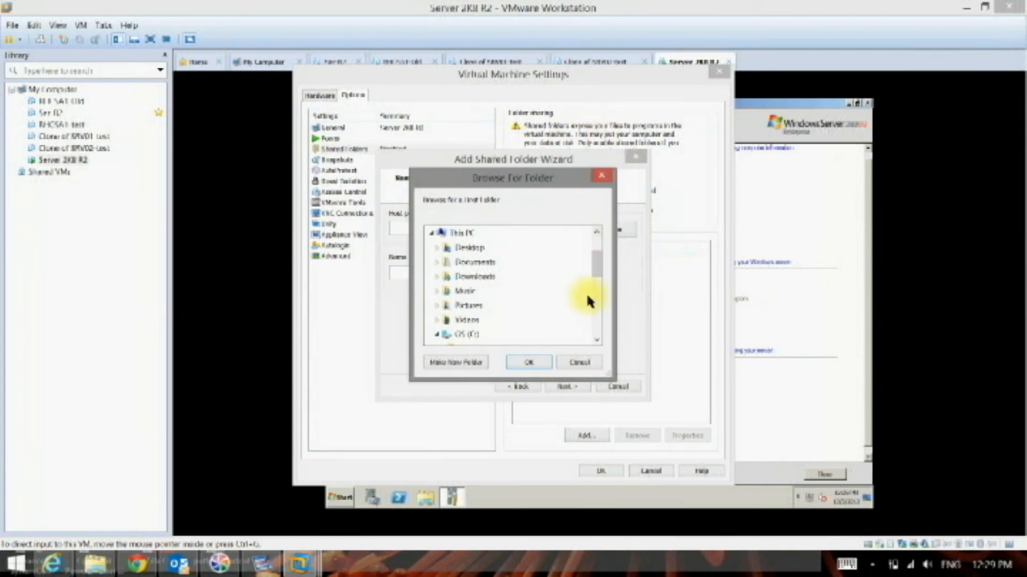
click(464, 292)
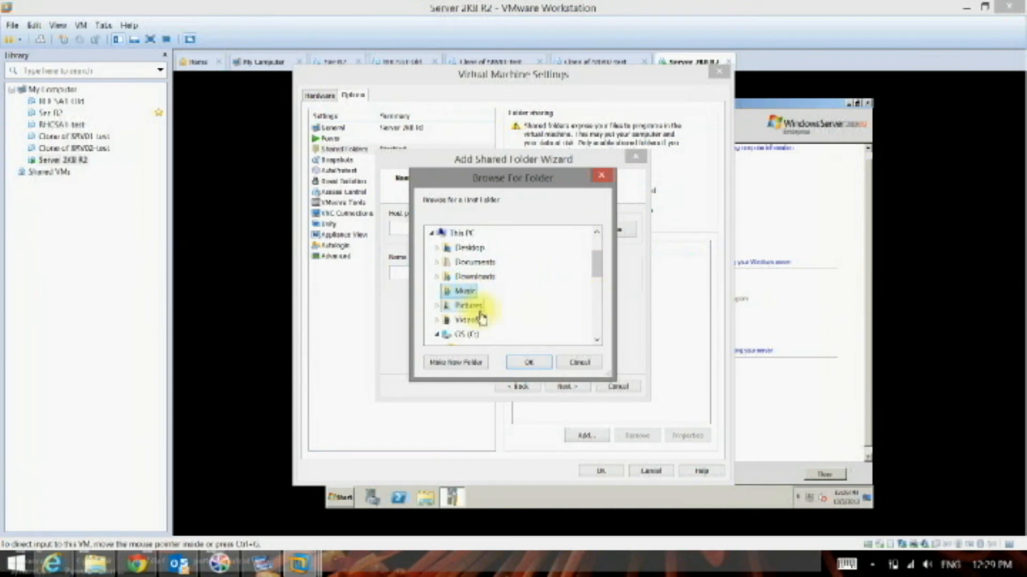
click(536, 361)
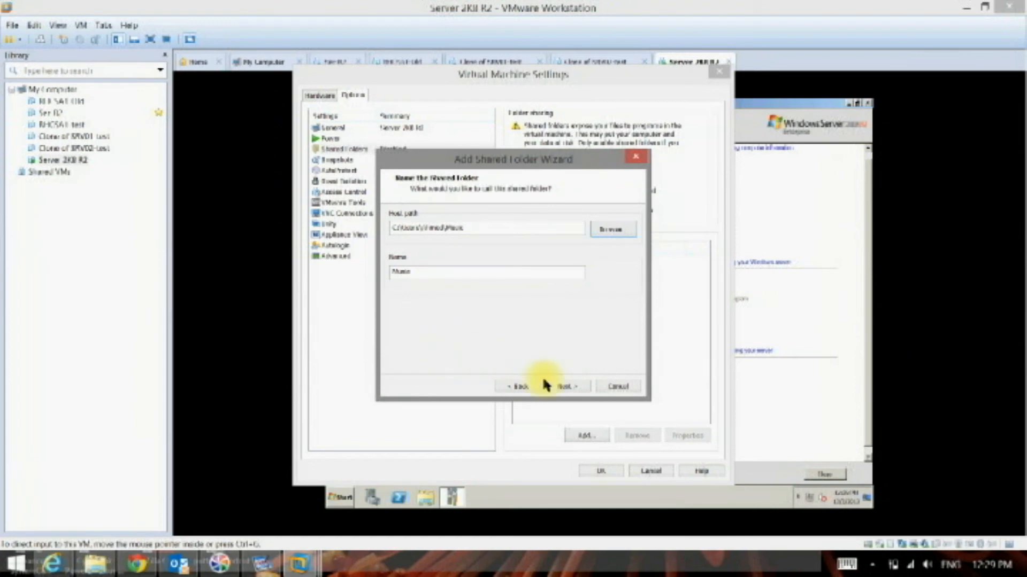
click(568, 388)
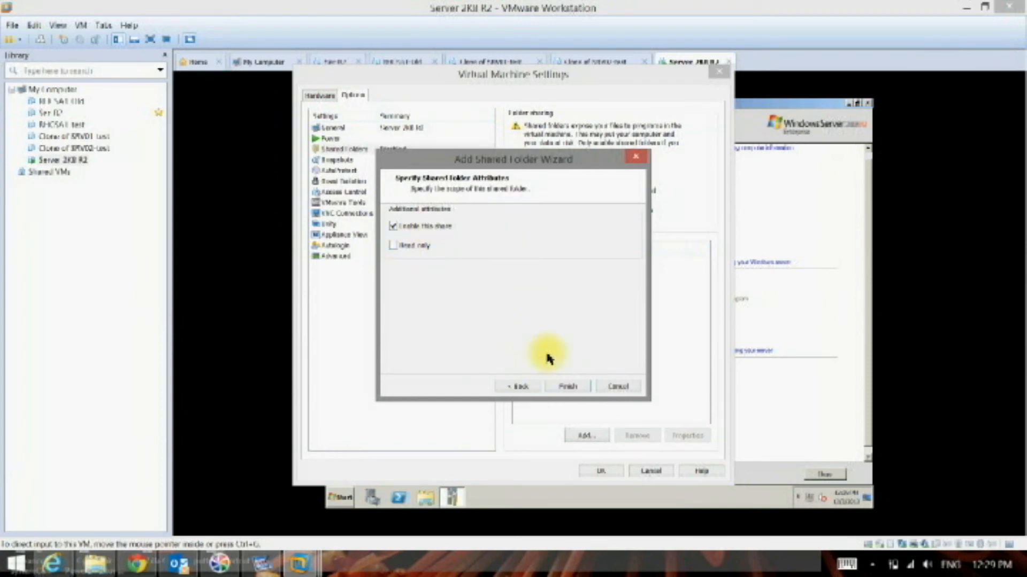
click(574, 385)
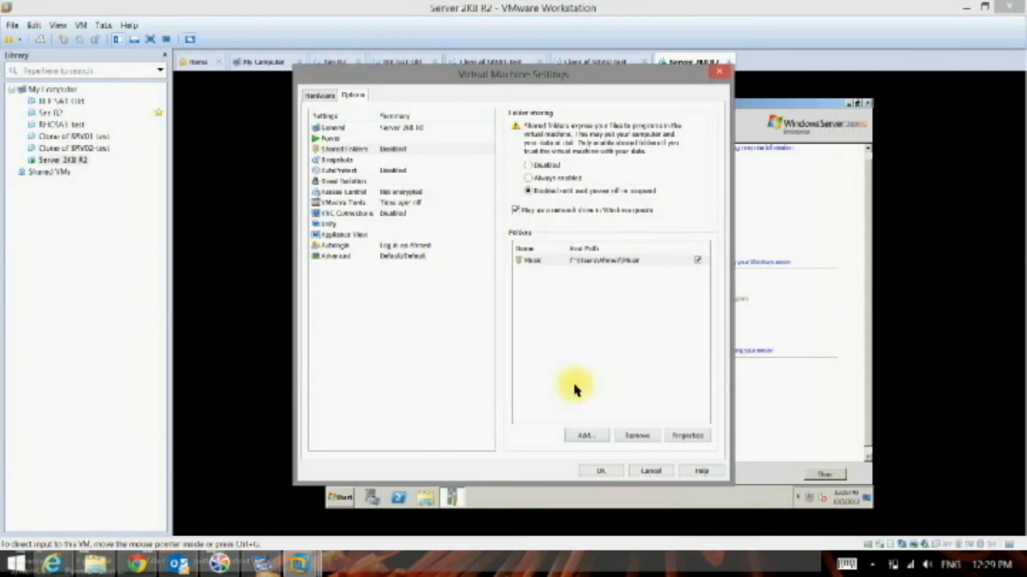
click(593, 471)
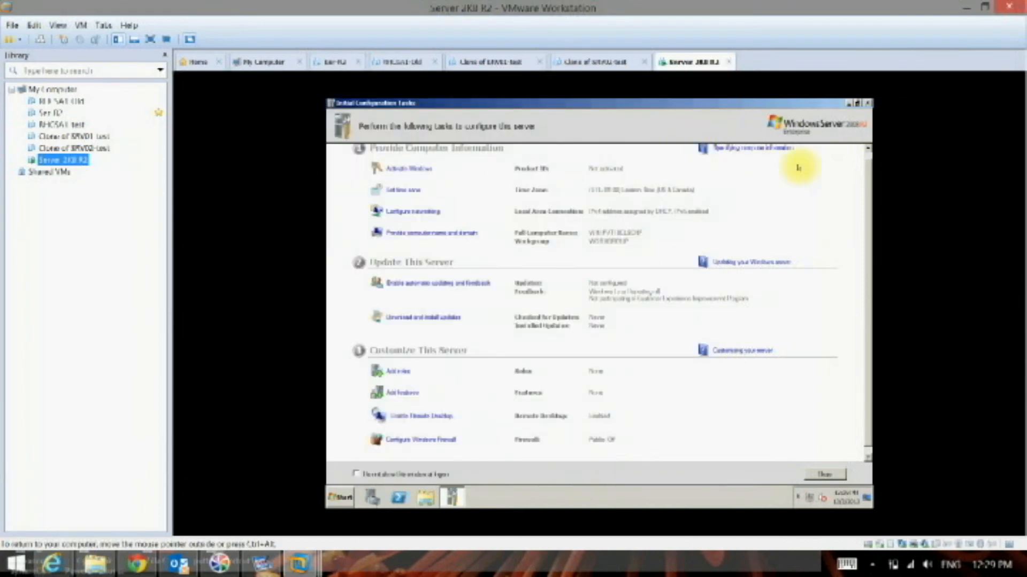
- Minimize Initial Configuration Tasks in the guest and search programs and files for sysprep
click(850, 104)
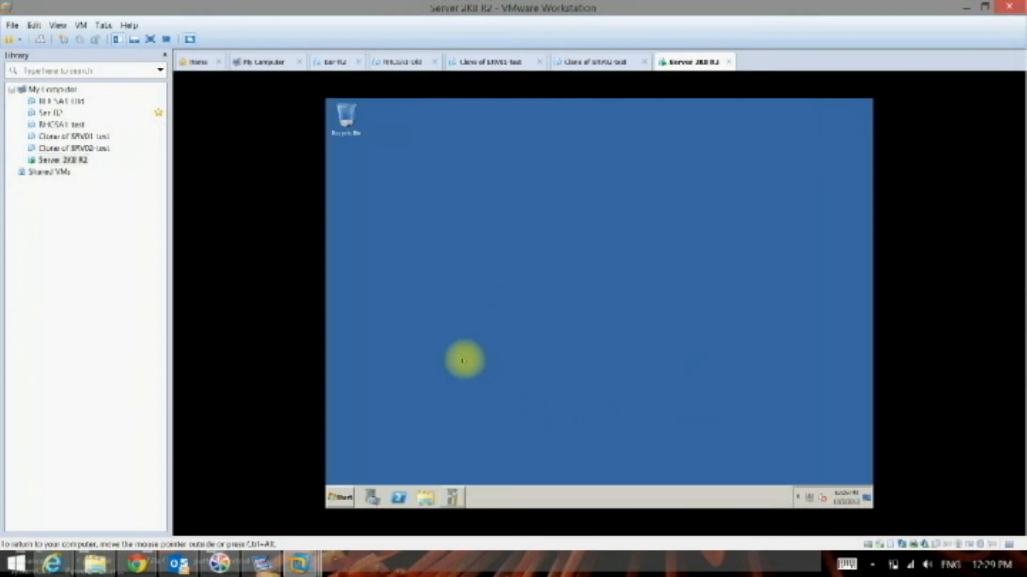
click(338, 495)
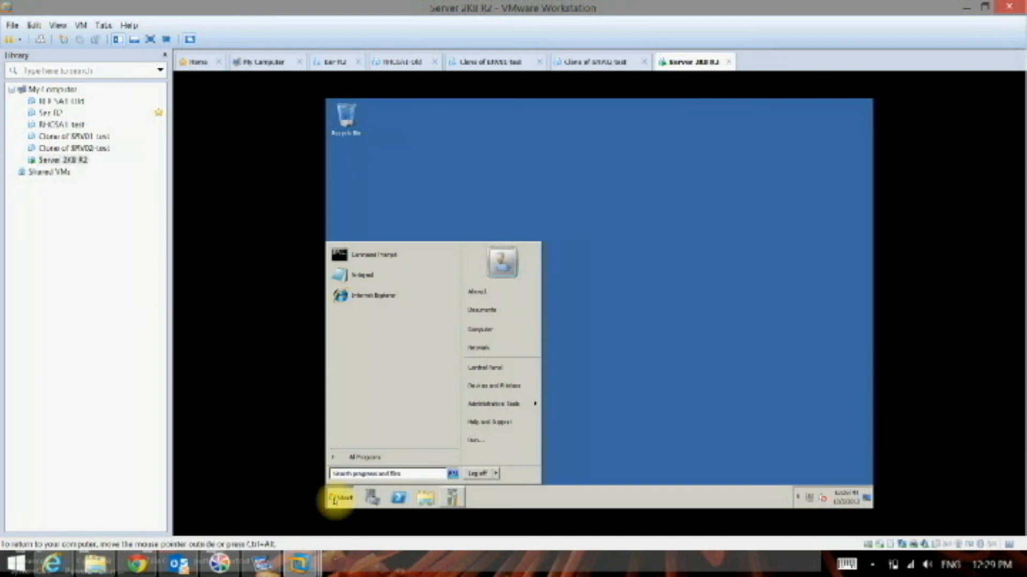
click(347, 472)
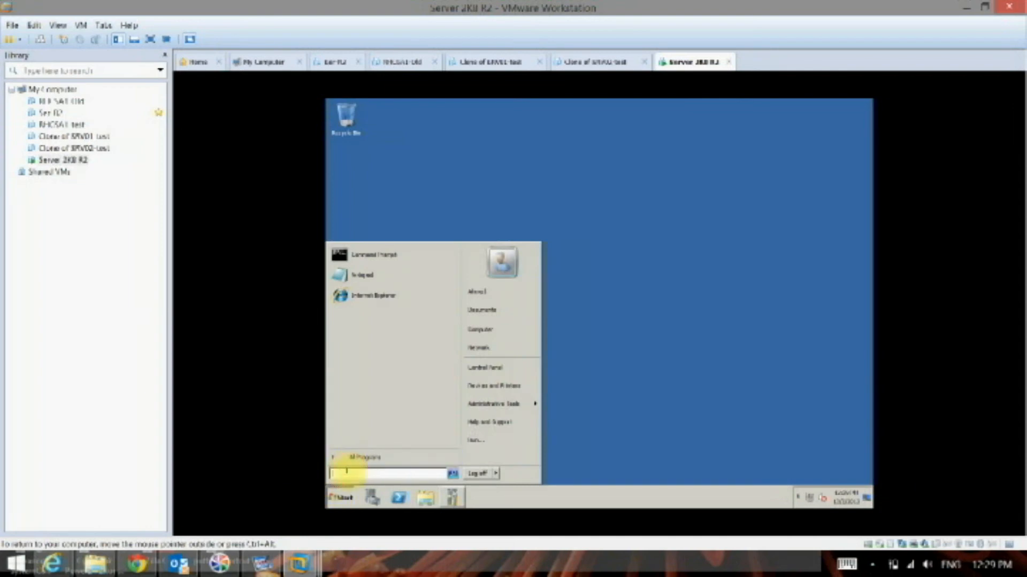
text(syst)
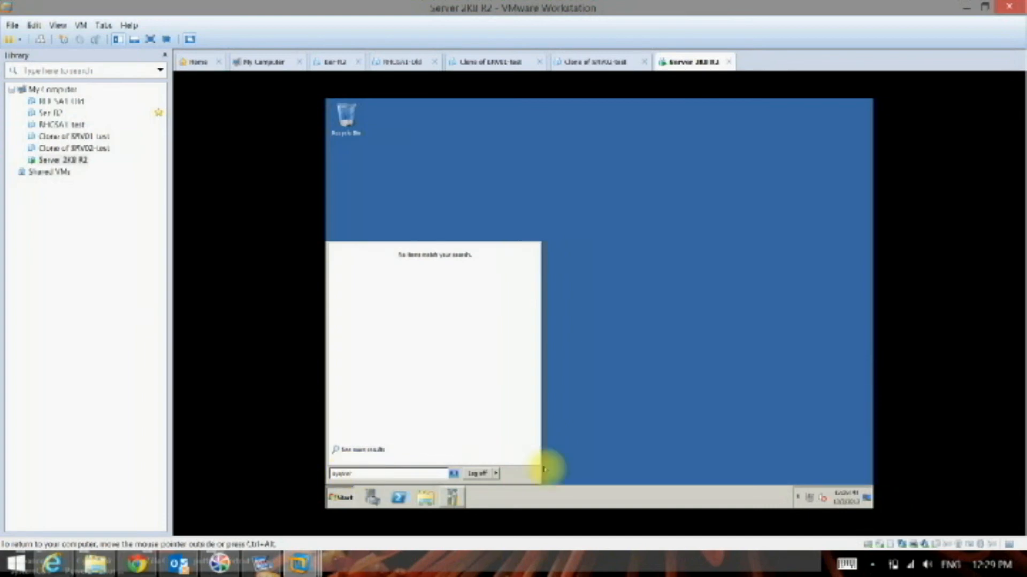
key(Return)
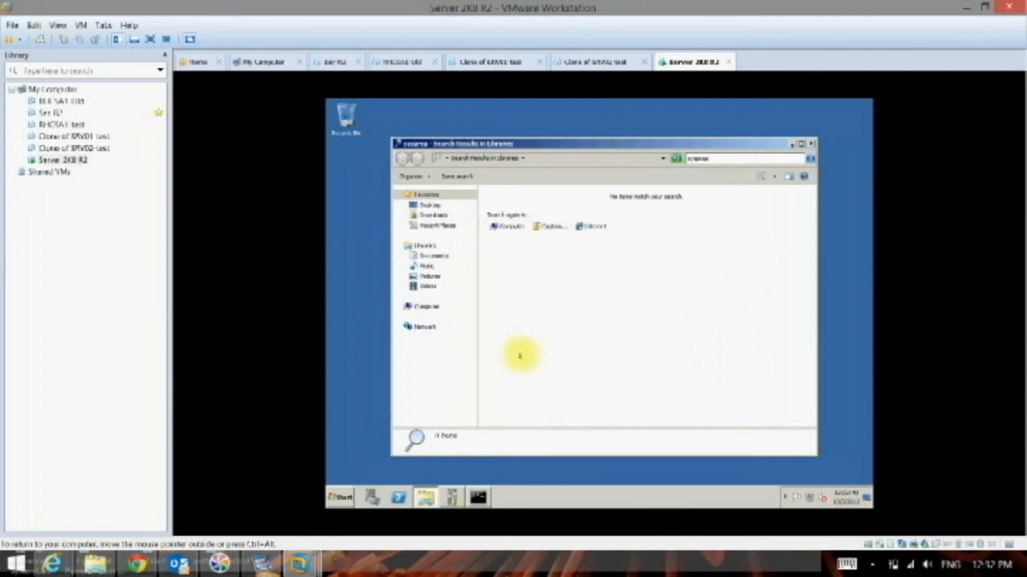
- Open the C:\Windows\System32 folder on the guest server
click(343, 499)
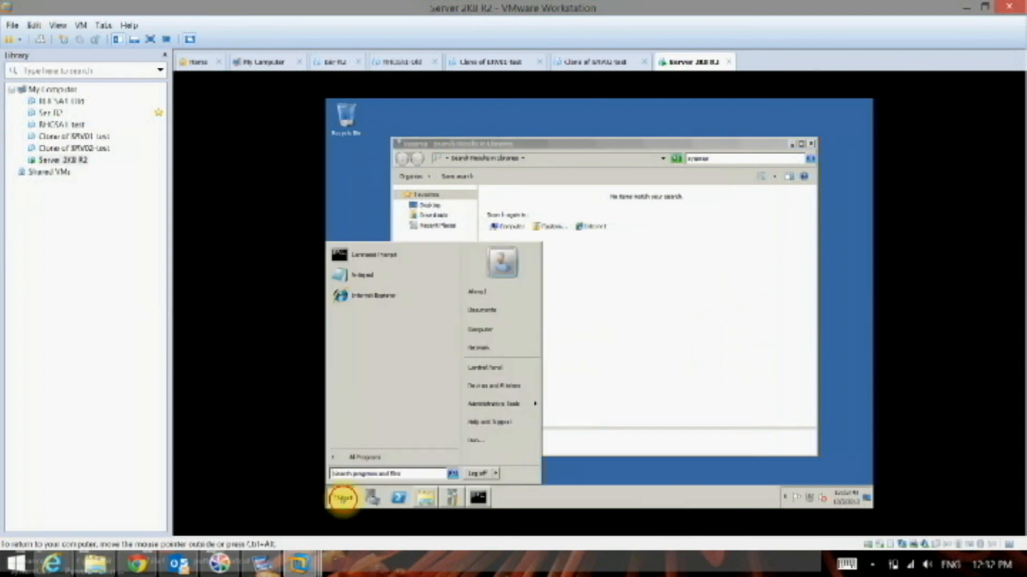
click(500, 330)
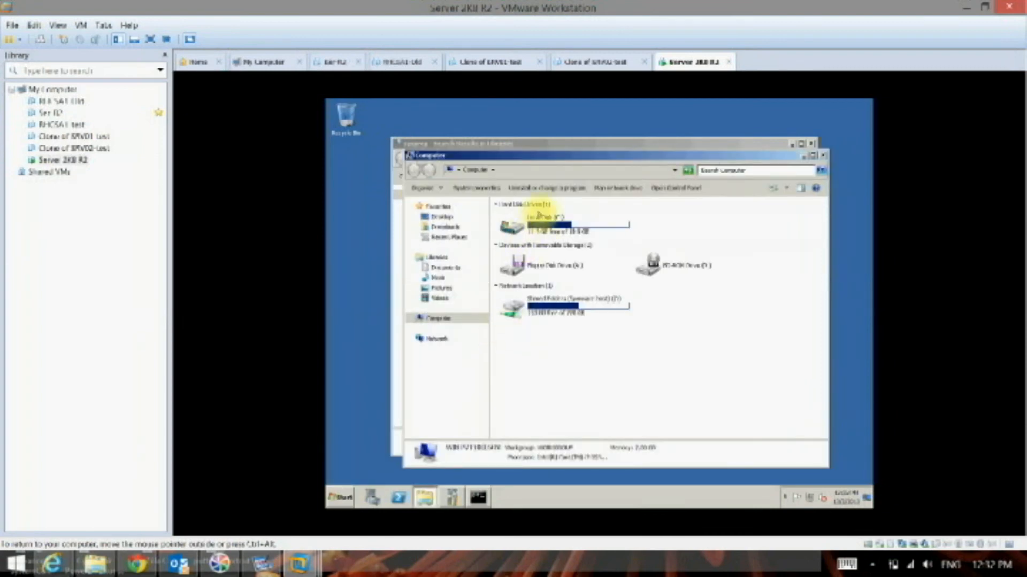
double_click(539, 215)
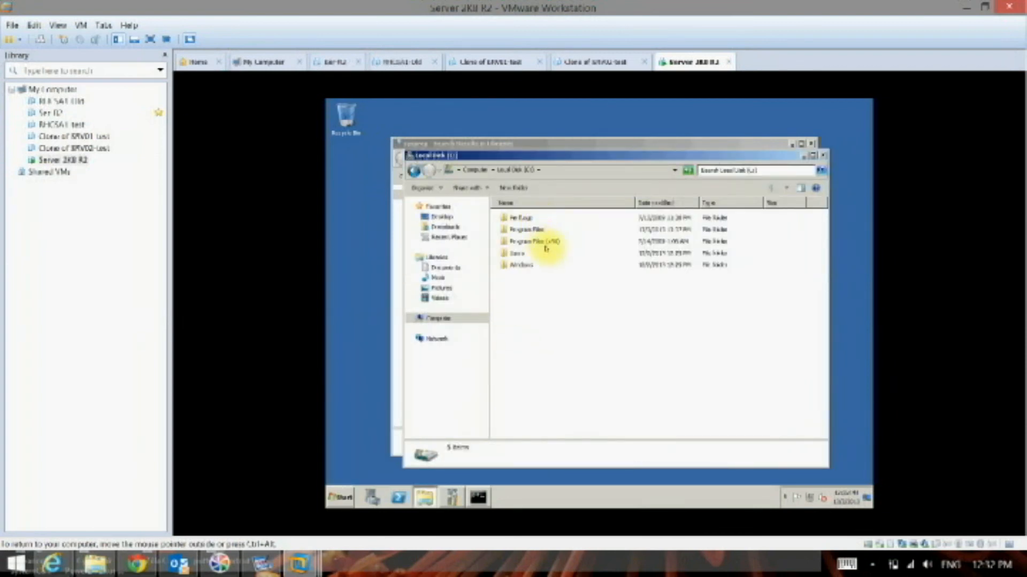
double_click(527, 265)
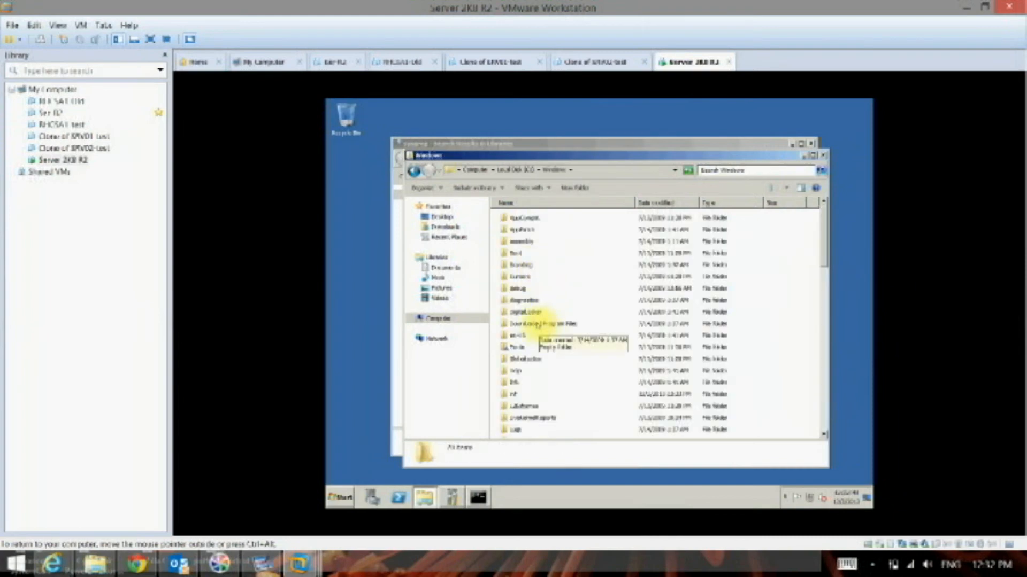
scroll(537, 324, down, 5)
scroll(537, 324, down, 4)
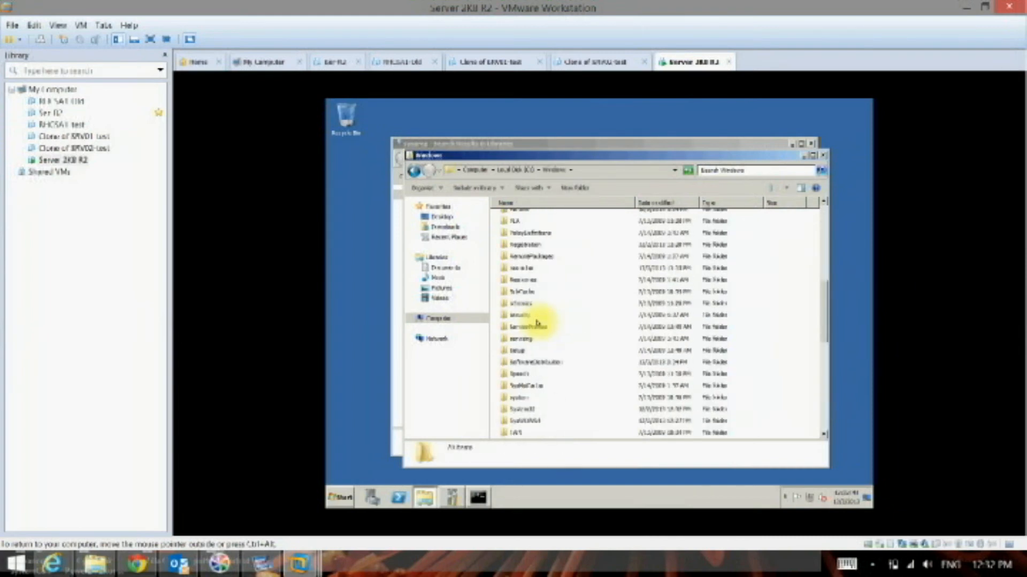
click(526, 375)
double_click(527, 375)
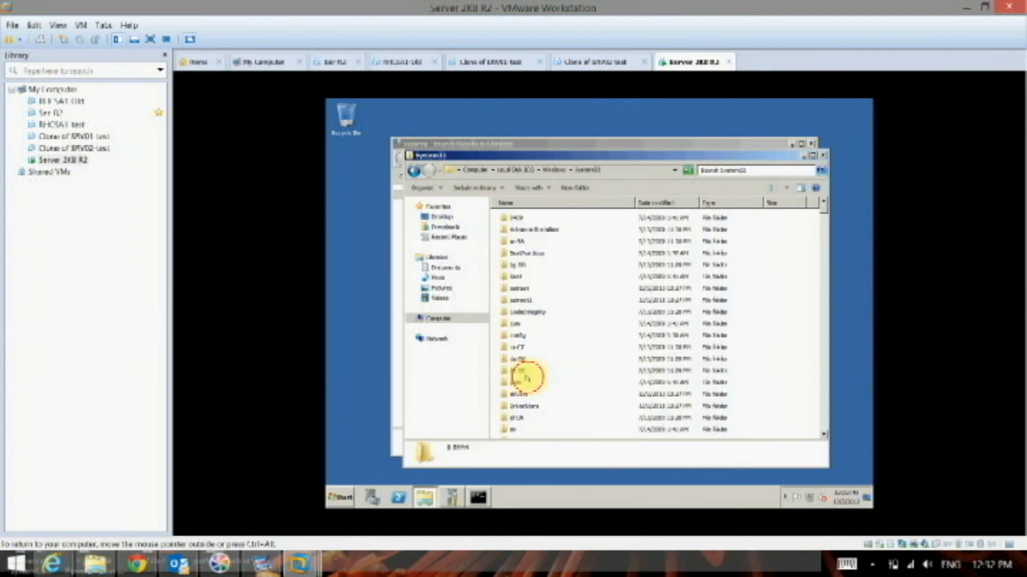
- Look through the System32 folder's entries beginning with "s" for the sysprep tool
scroll(527, 375, down, 3)
click(527, 374)
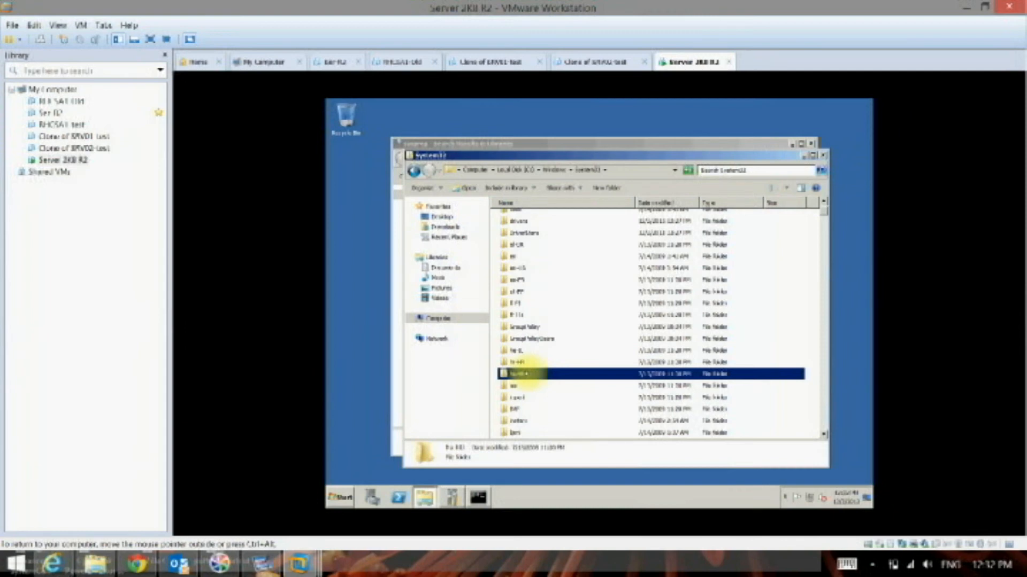
key(s)
scroll(526, 374, down, 4)
key(s)
key(s)
key(s)
scroll(526, 374, down, 6)
key(s)
scroll(526, 374, down, 5)
scroll(526, 375, down, 5)
click(526, 375)
key(s)
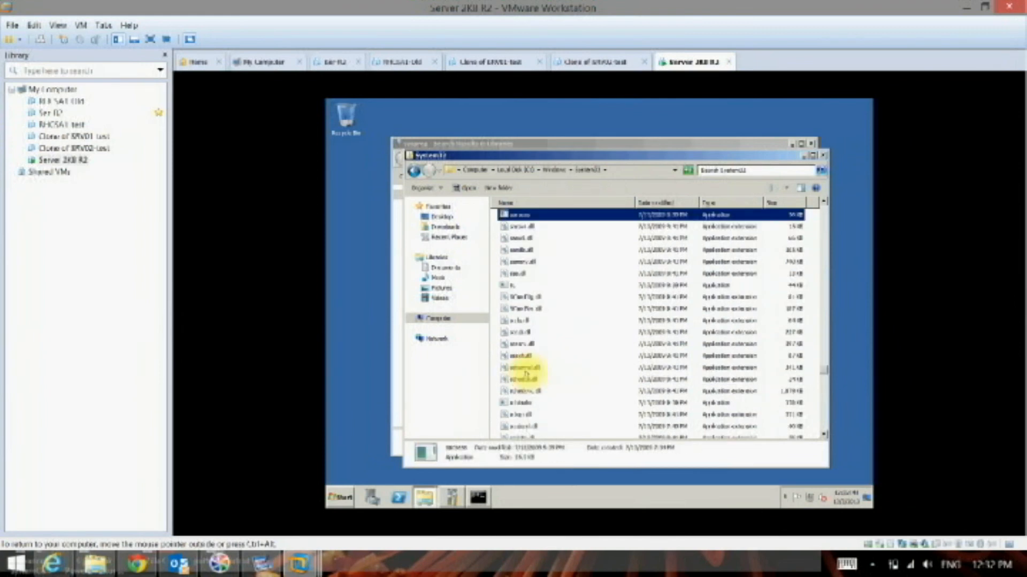
key(s)
scroll(526, 374, down, 10)
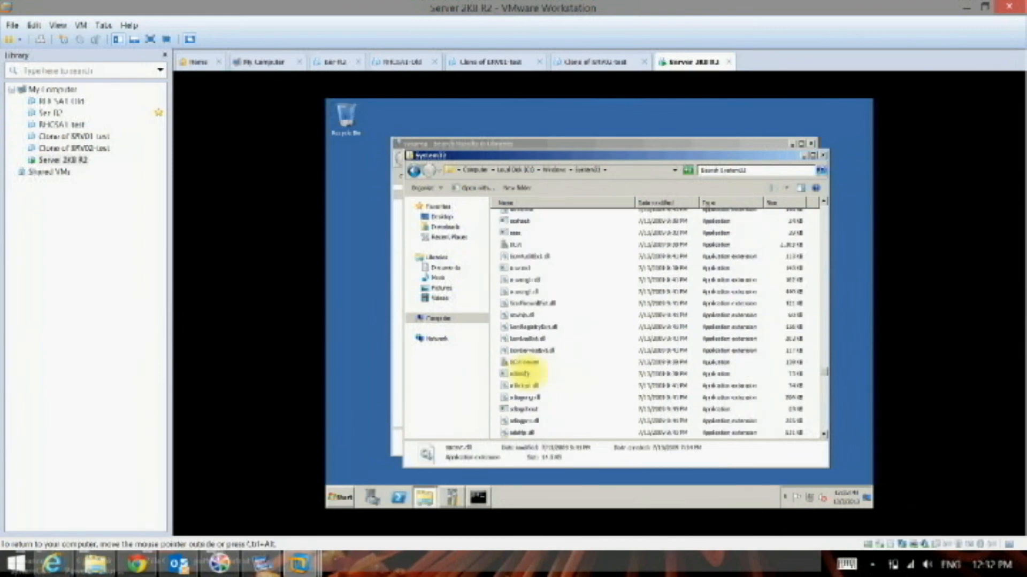
scroll(526, 374, down, 5)
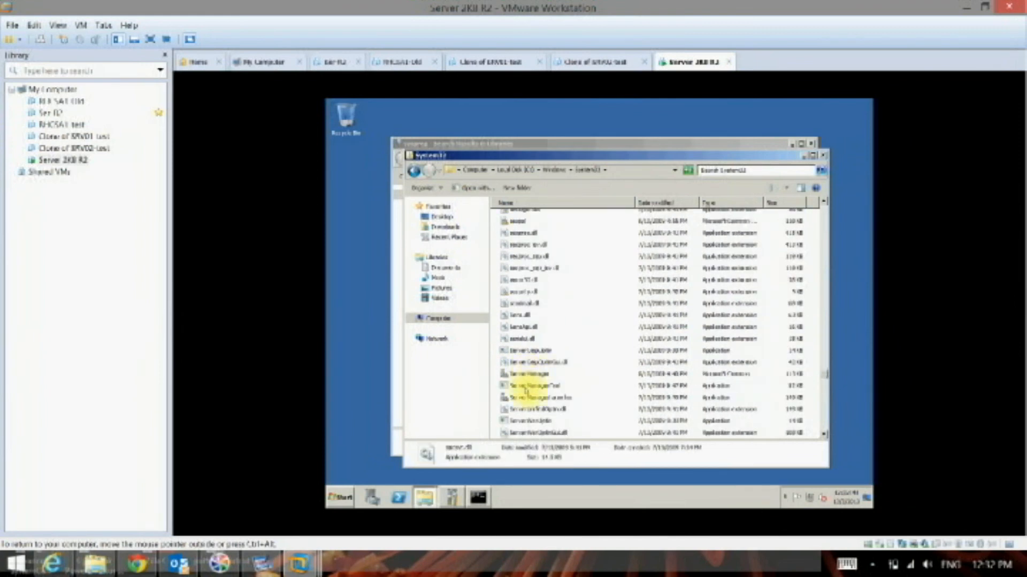
click(525, 383)
scroll(524, 380, down, 5)
scroll(524, 381, down, 1)
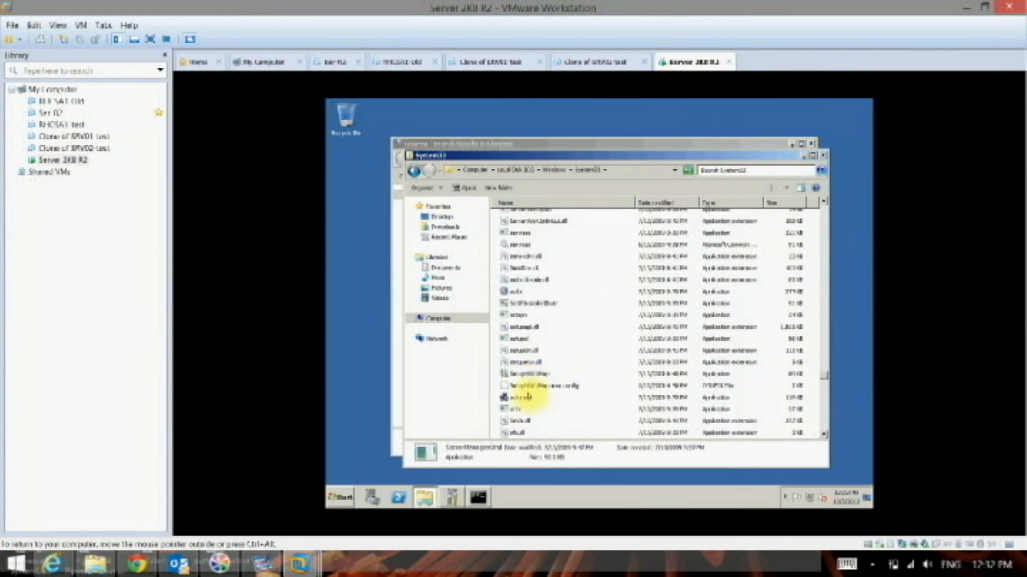
click(529, 394)
scroll(528, 389, down, 5)
scroll(529, 389, down, 2)
click(529, 386)
scroll(529, 386, down, 5)
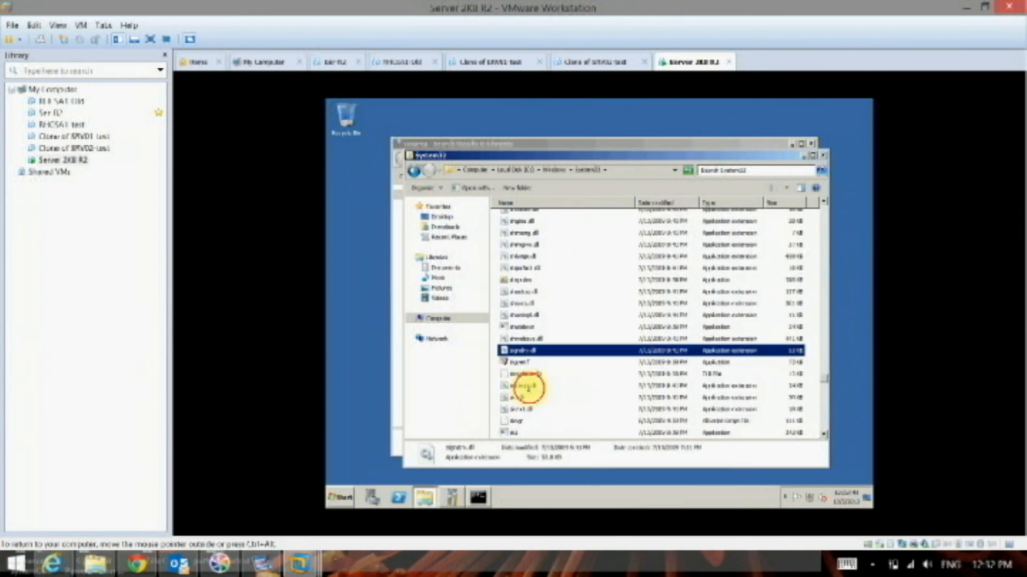
scroll(528, 386, down, 5)
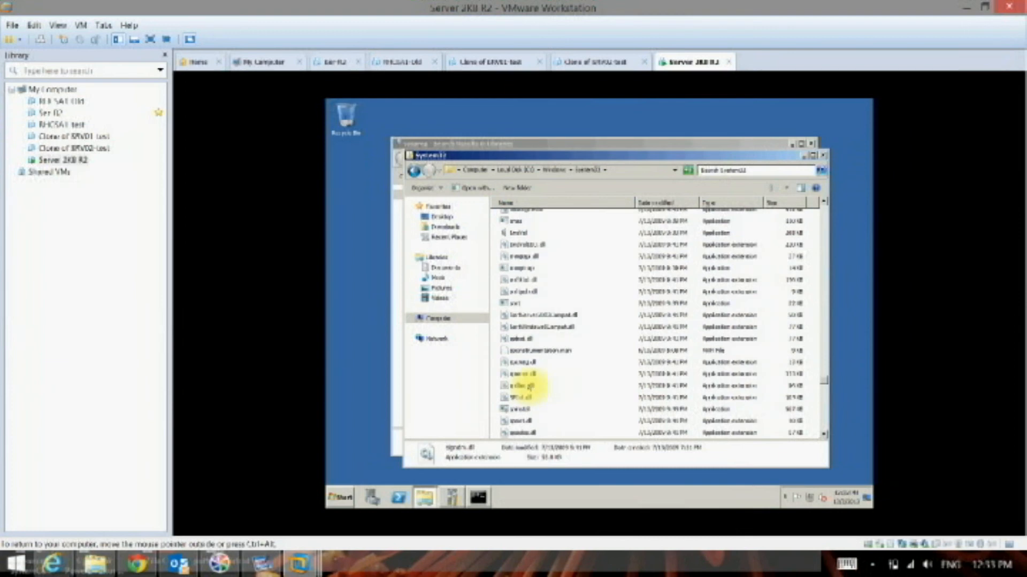
click(520, 410)
scroll(519, 410, down, 6)
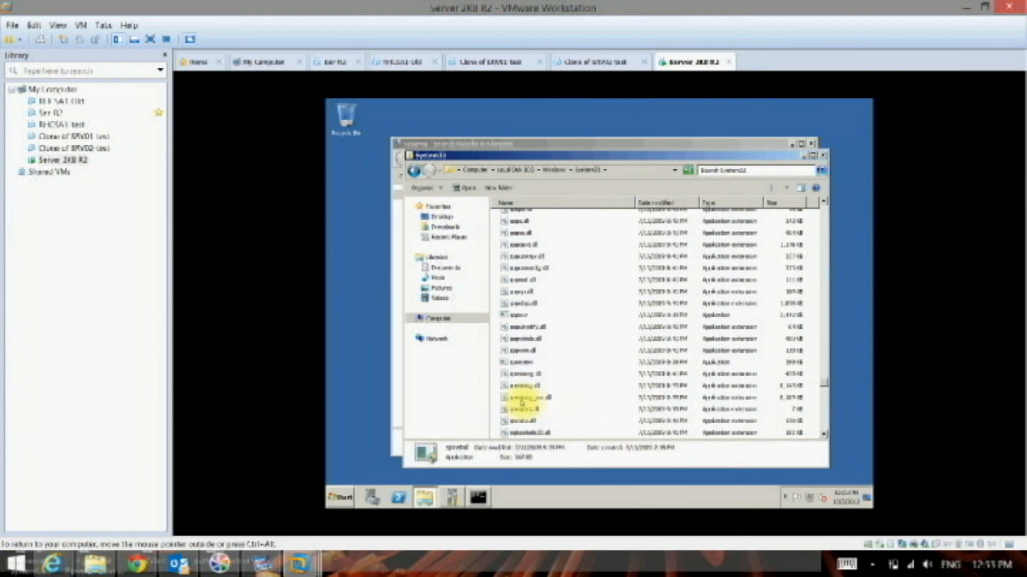
scroll(522, 401, down, 4)
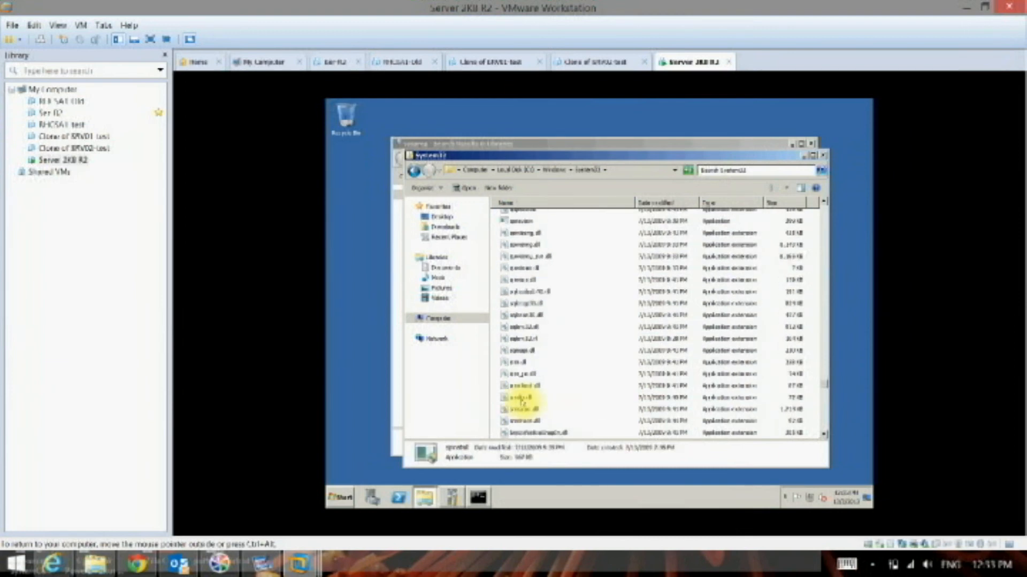
scroll(522, 402, down, 3)
scroll(521, 401, down, 6)
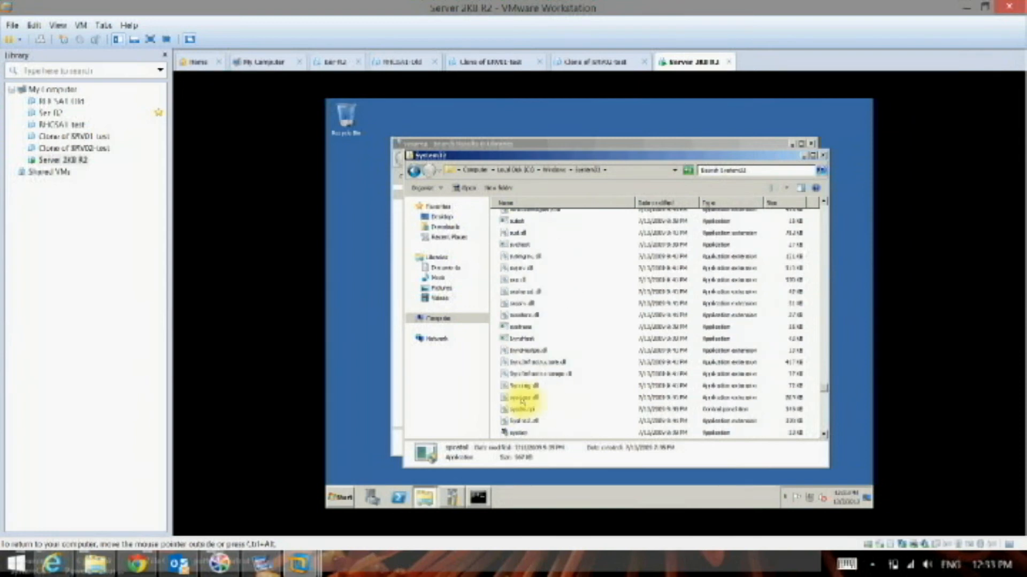
click(522, 431)
scroll(524, 422, down, 2)
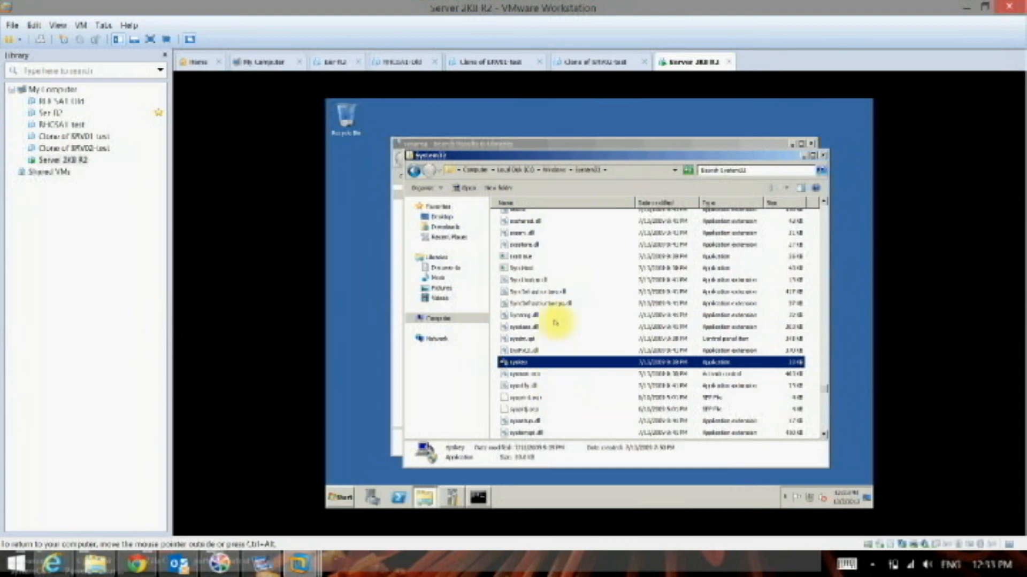
- Search the System32 folder for "sysprep" and launch the sysprep application
mouse_move(552, 323)
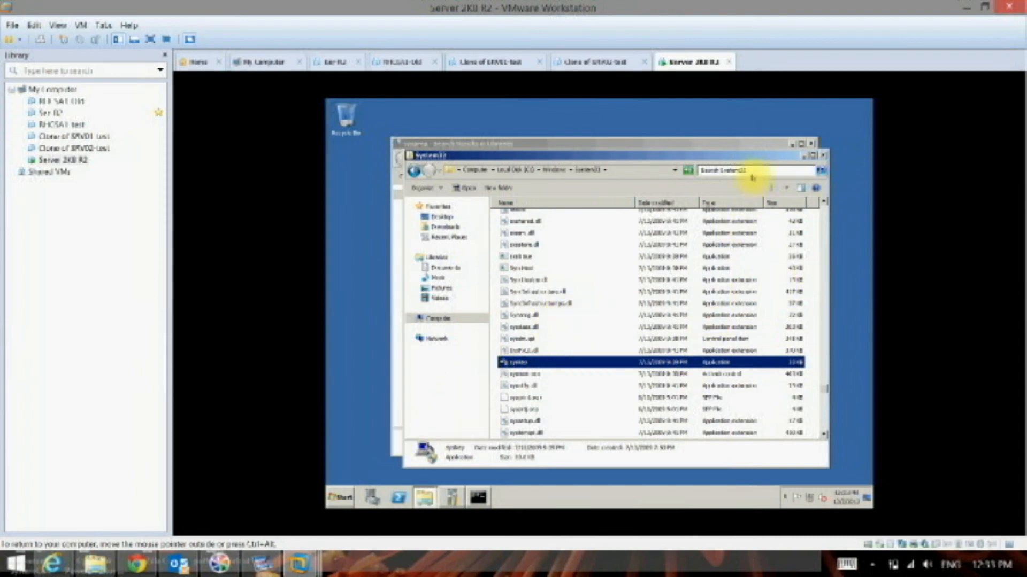
click(711, 169)
text(sysprep)
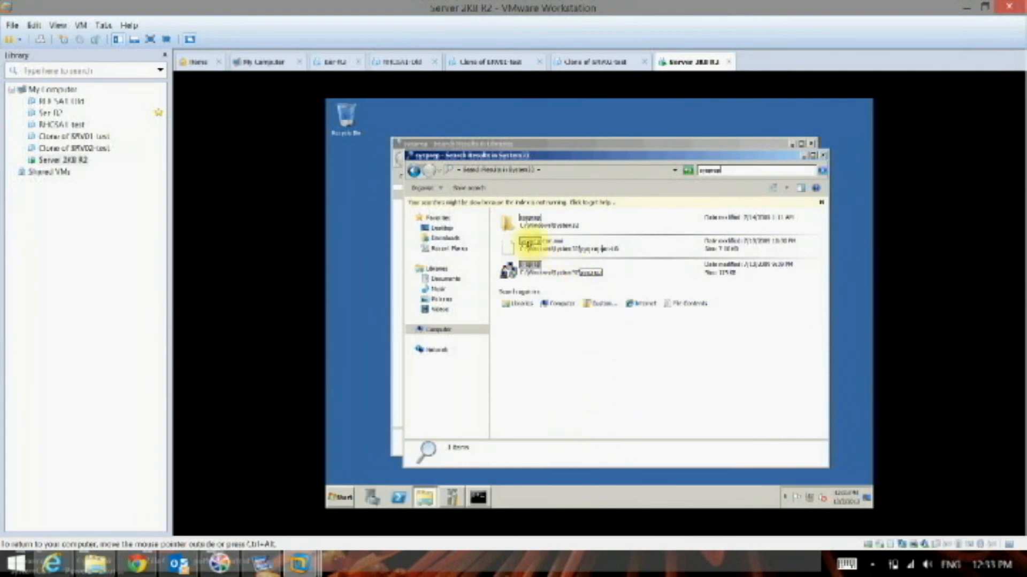
click(525, 270)
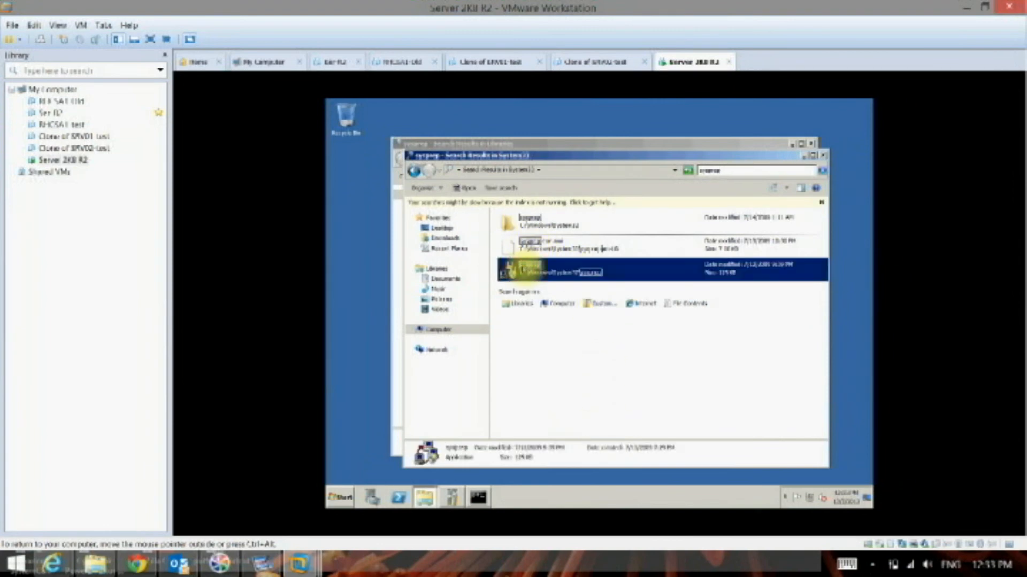
double_click(526, 270)
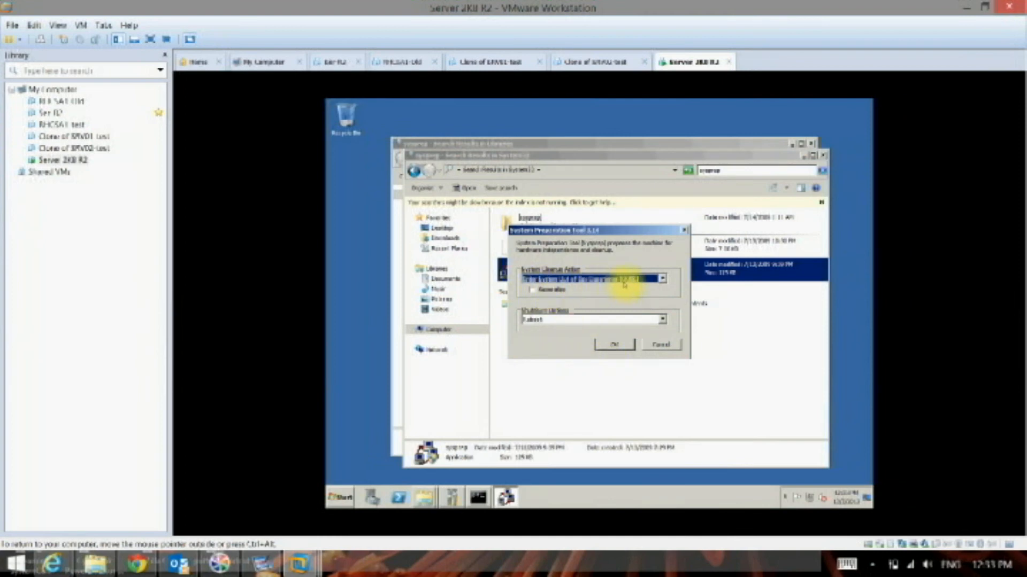
- Set the System Preparation Tool's shutdown option to Shutdown and run it
click(547, 321)
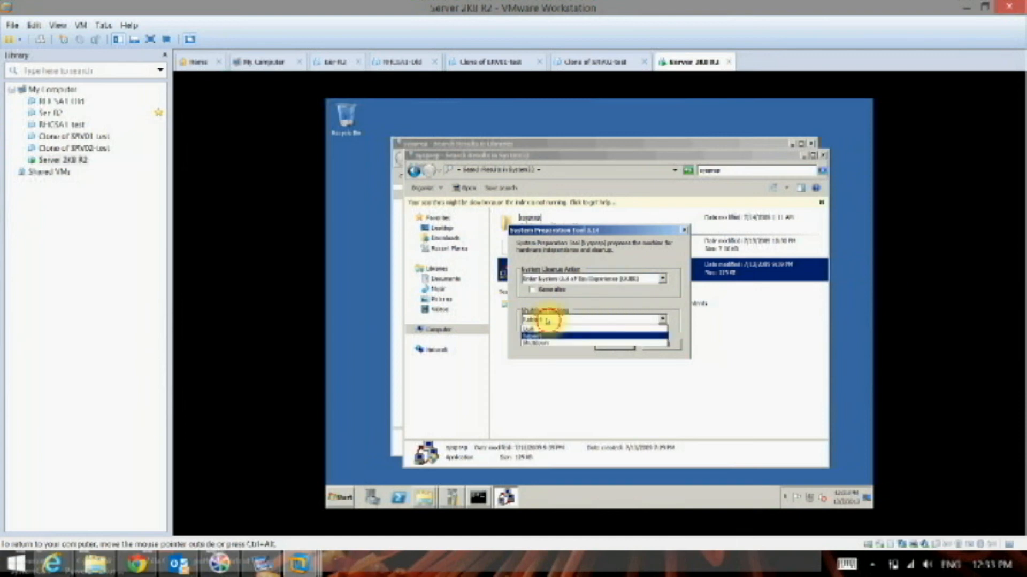
click(544, 345)
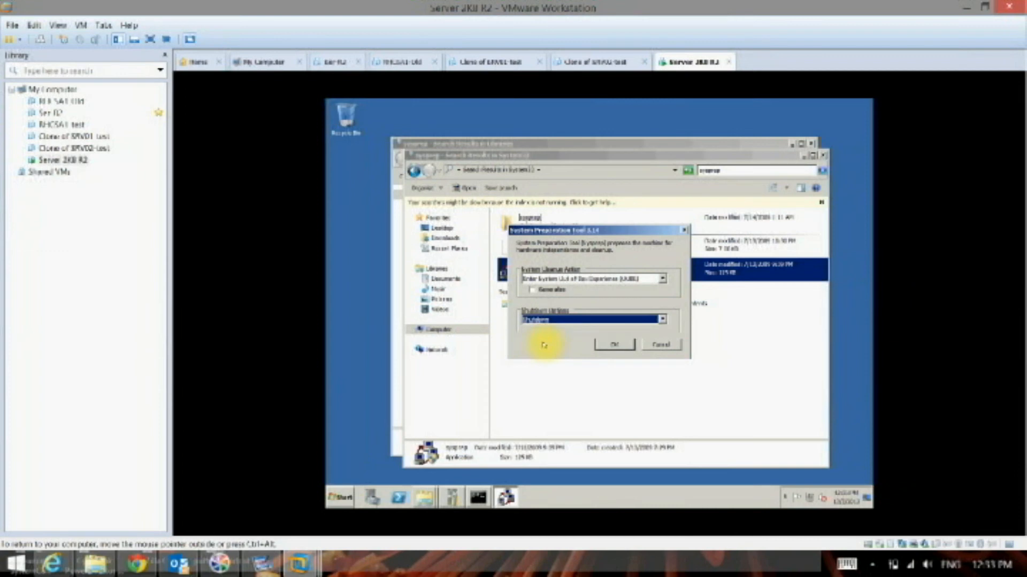
click(613, 345)
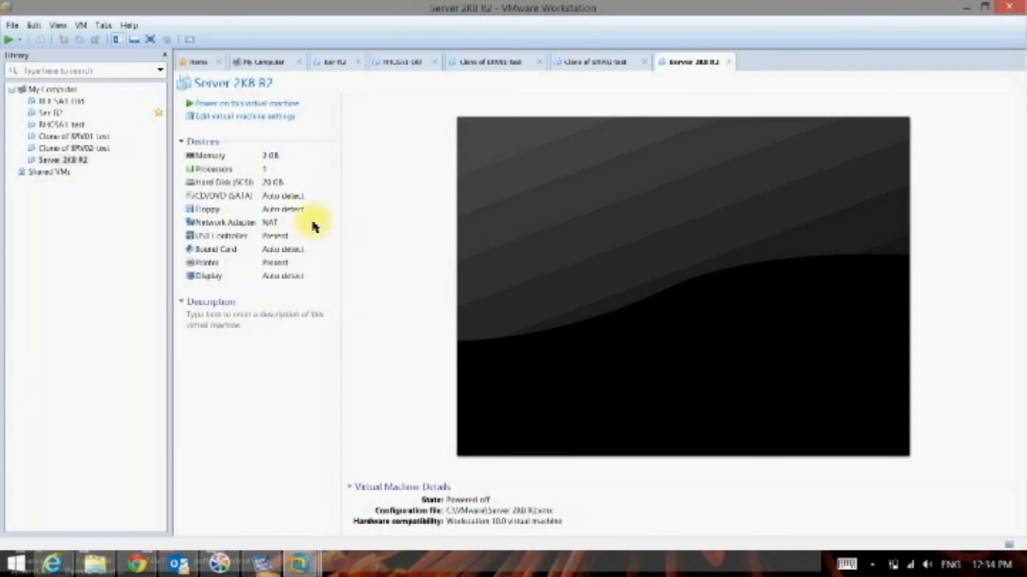
- Try to rename the powered-off Server 2K8 R2 virtual machine directly in the library
click(75, 170)
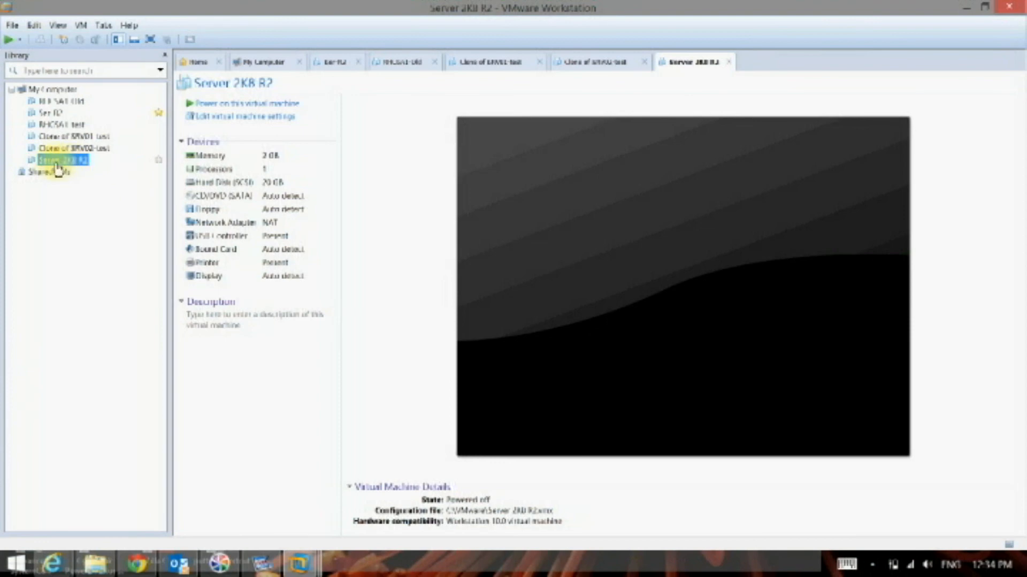
click(57, 160)
key(Return)
right_click(75, 160)
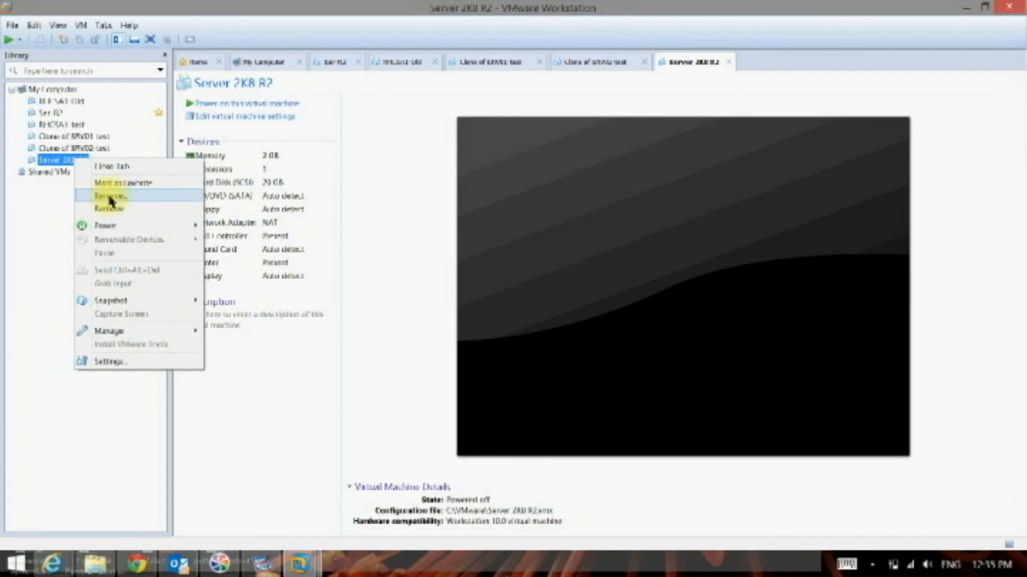
click(110, 197)
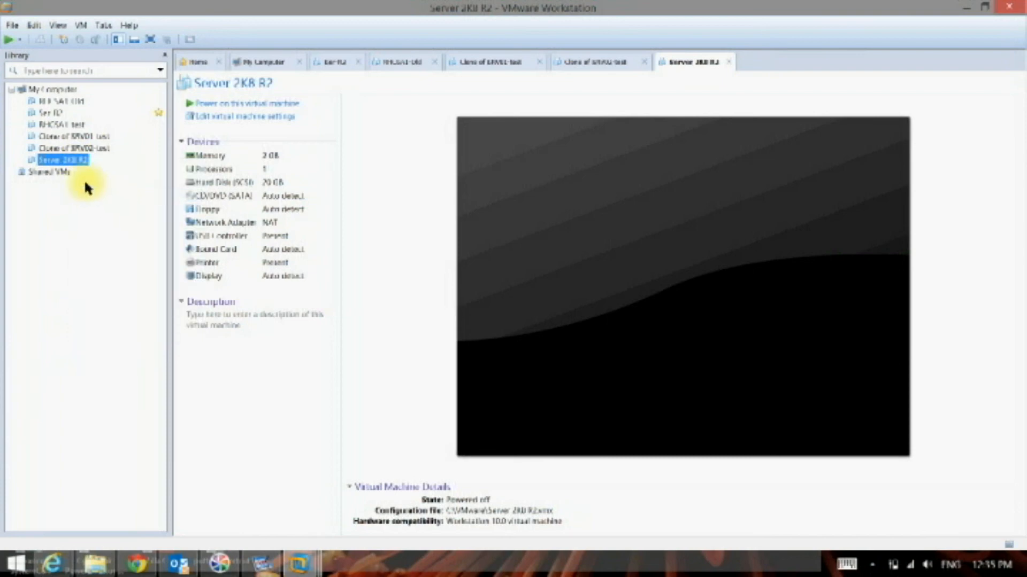
- Change the virtual machine's name to "Master -Server 2K8 R2" in its general settings and save
right_click(75, 158)
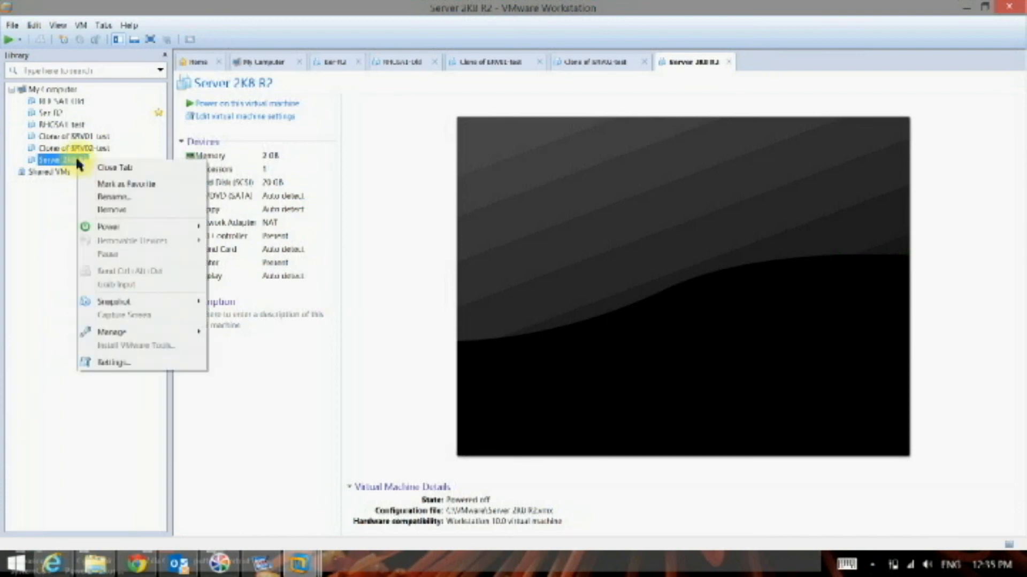
click(116, 368)
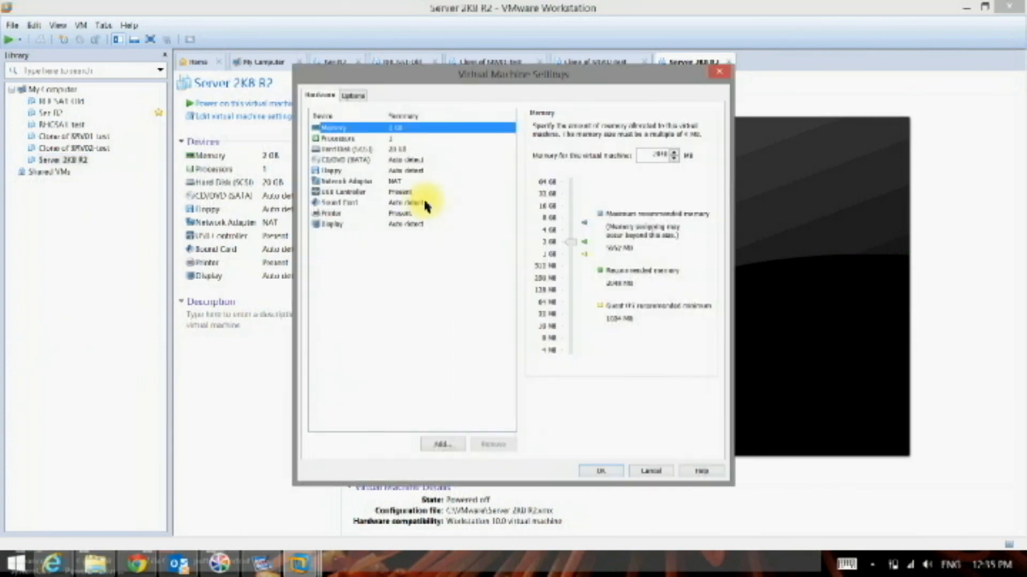
click(357, 99)
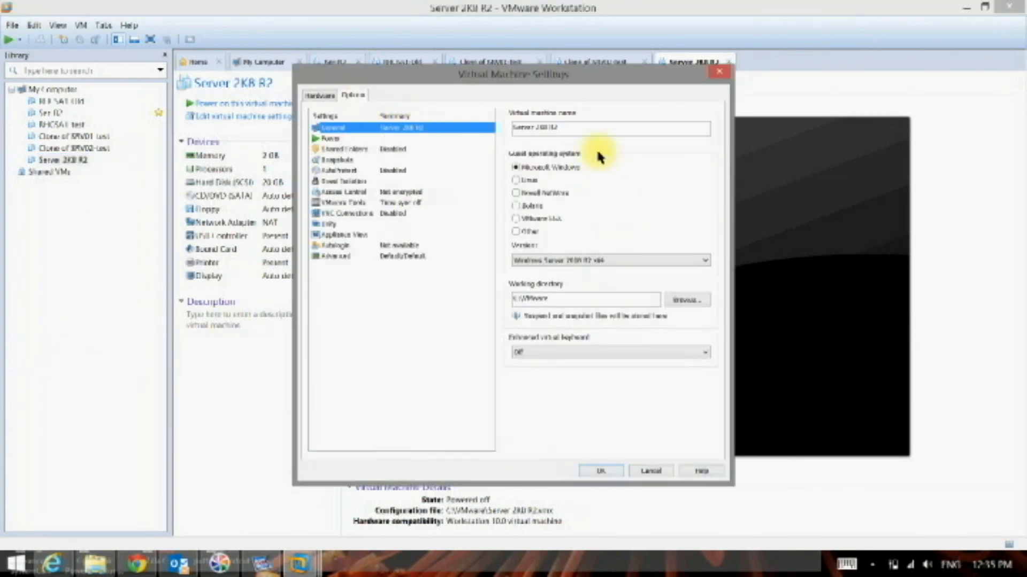
click(576, 130)
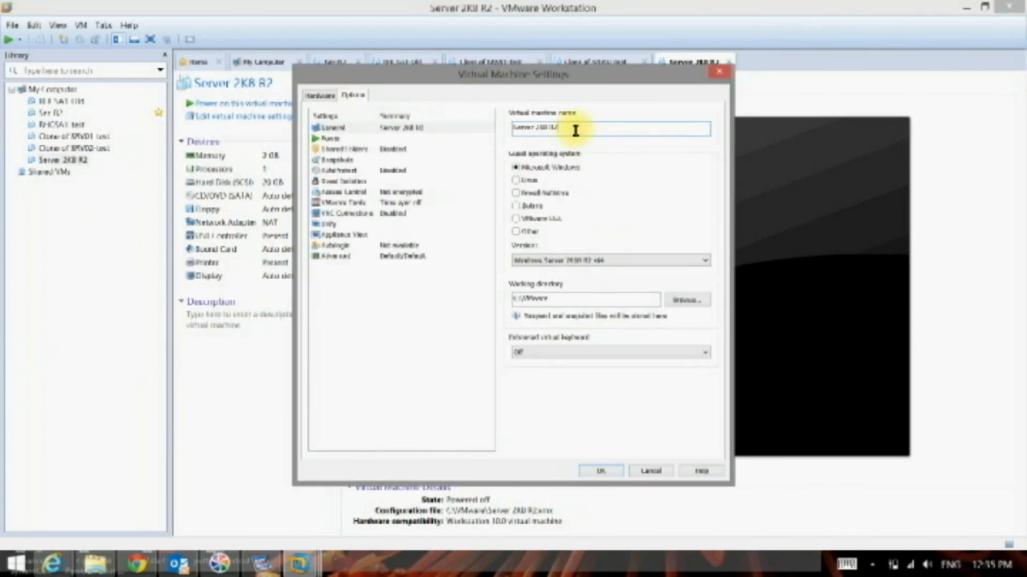
text(Master)
click(595, 473)
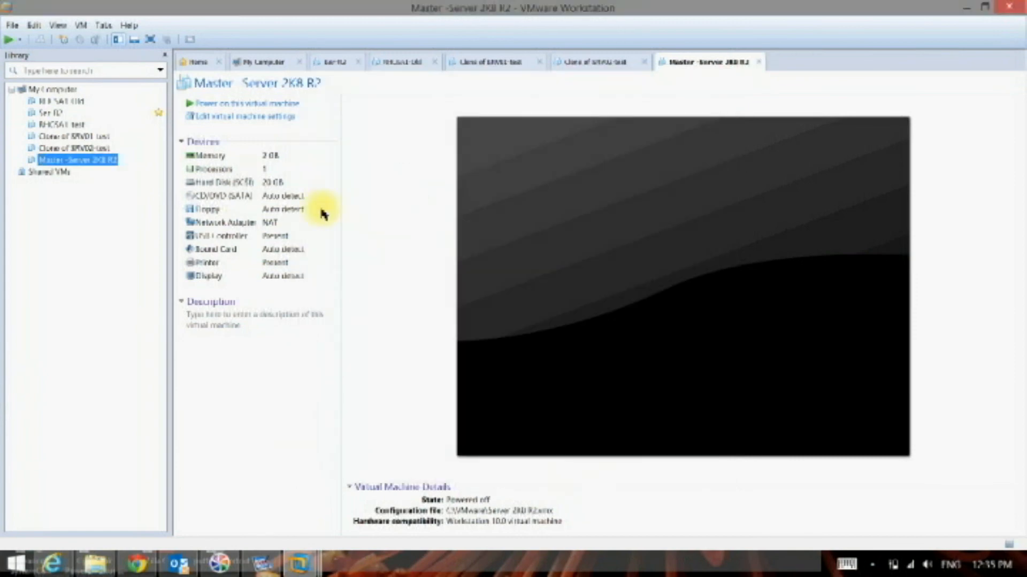
- Start cloning Master -Server 2K8 R2 from its current state as a full clone
right_click(80, 162)
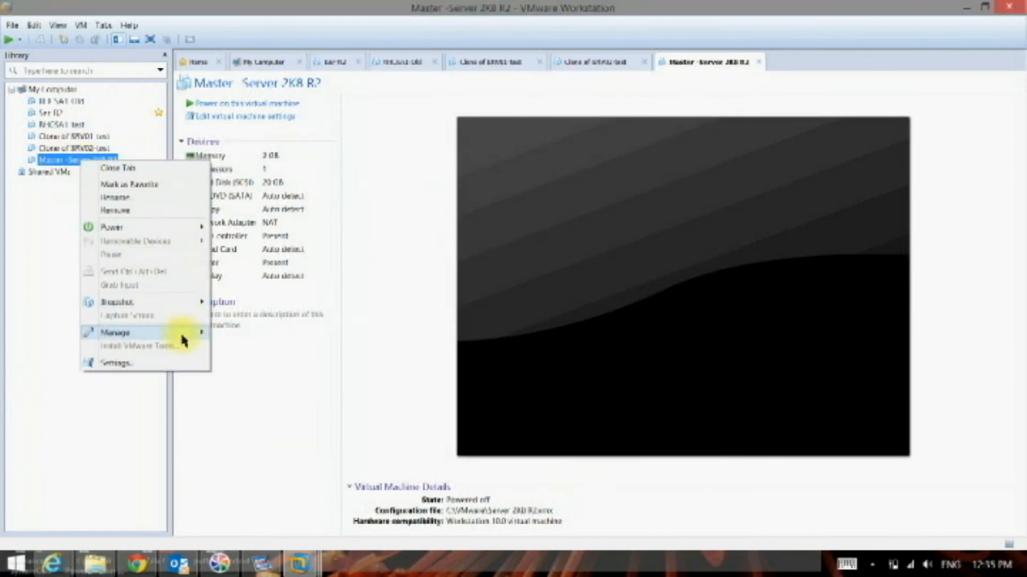
mouse_move(182, 339)
click(244, 352)
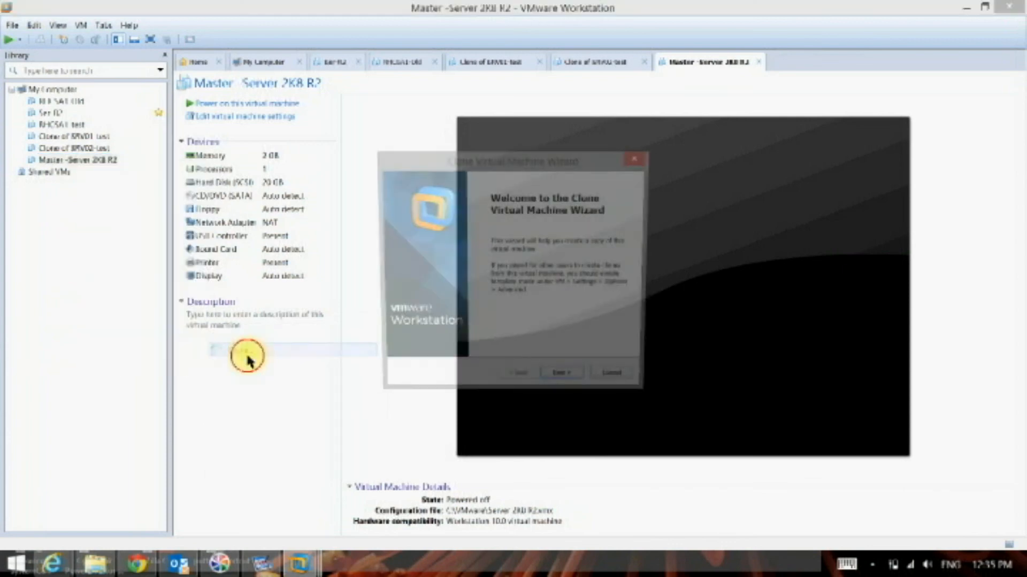
click(566, 383)
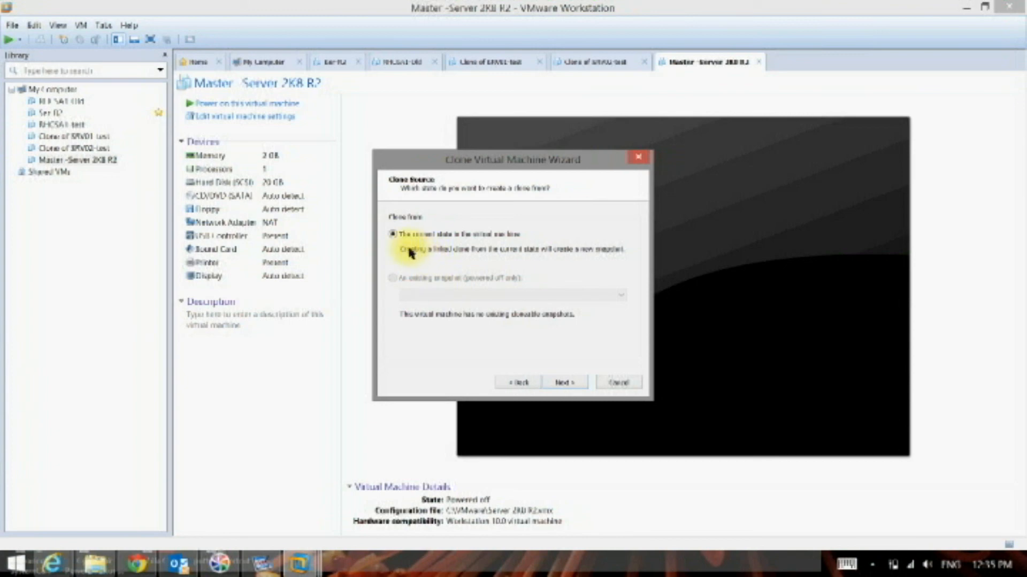
click(564, 383)
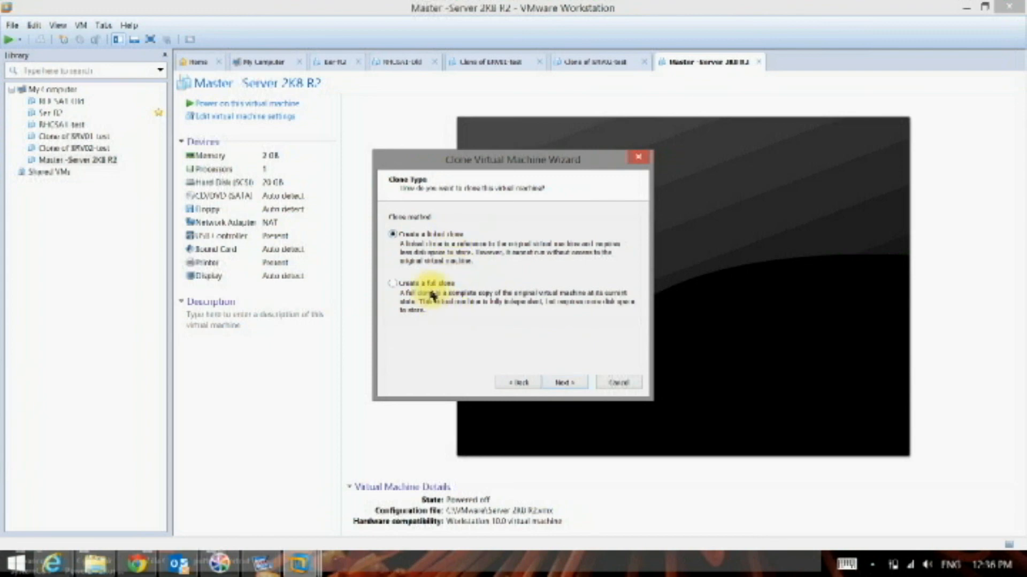
click(440, 286)
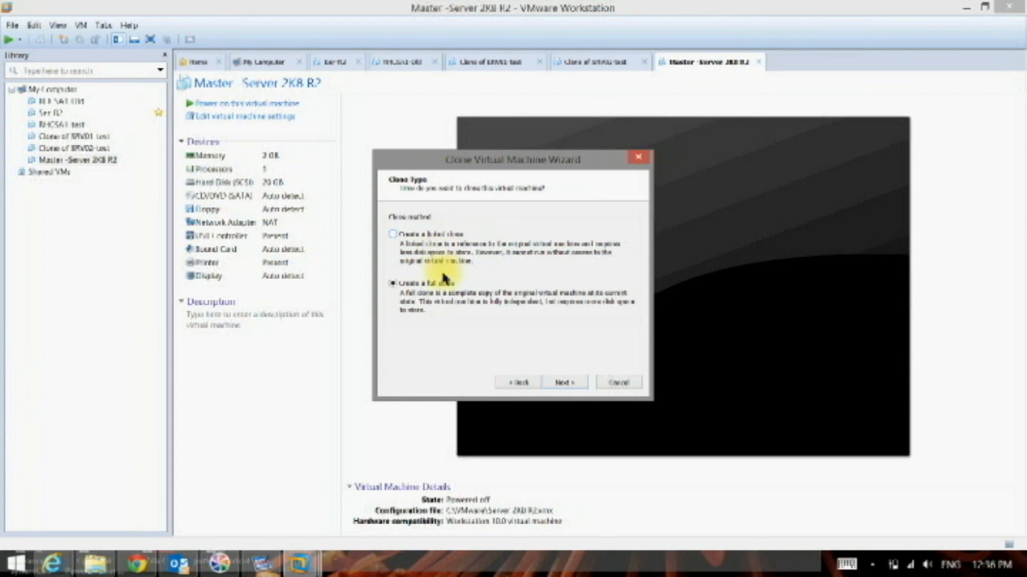
click(566, 383)
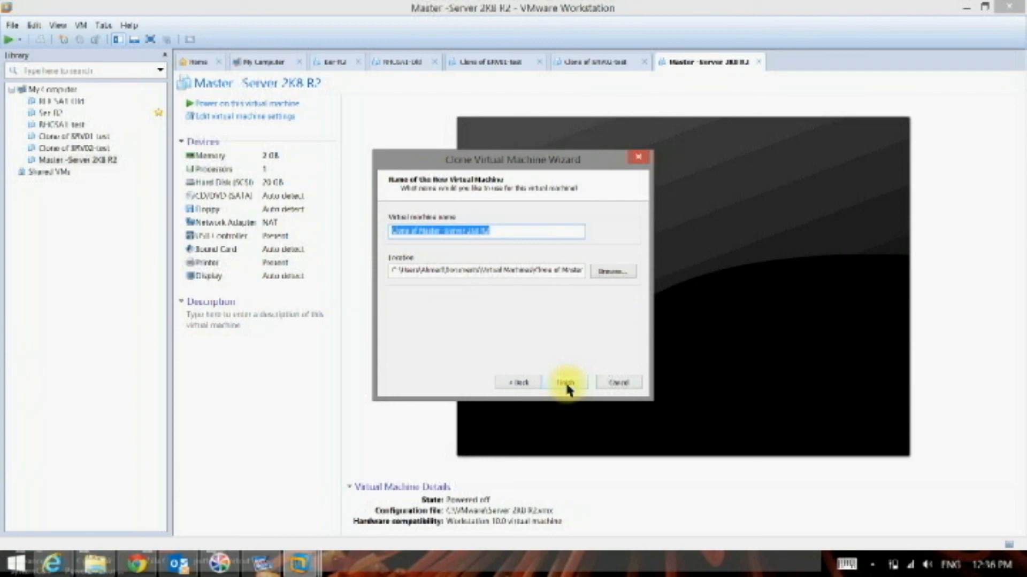
- Name the cloned virtual machine SRV-01
text(SRV-01)
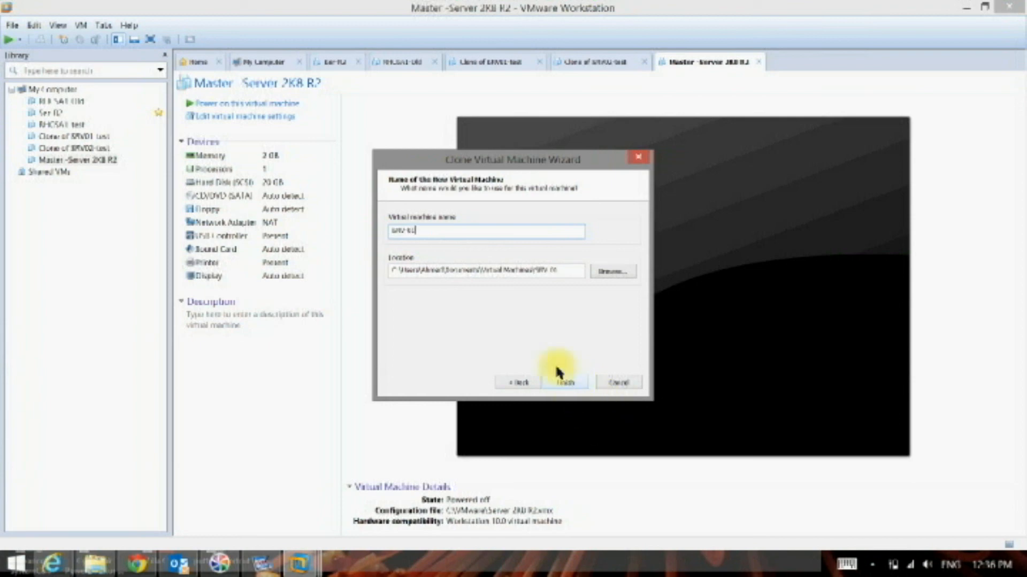
- Set the storage location of the SRV-01 clone to the folder C:\VMware
click(614, 271)
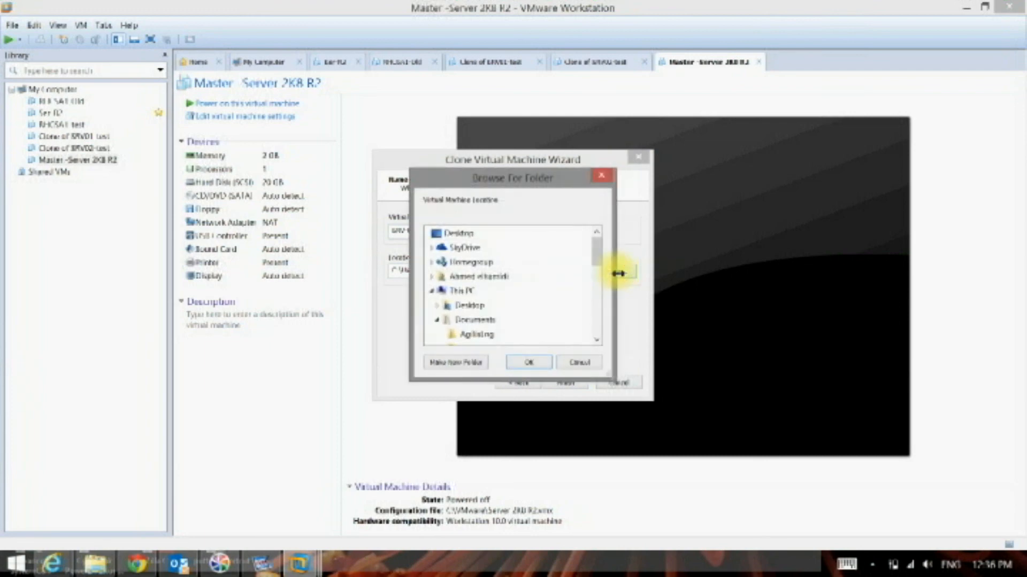
click(432, 291)
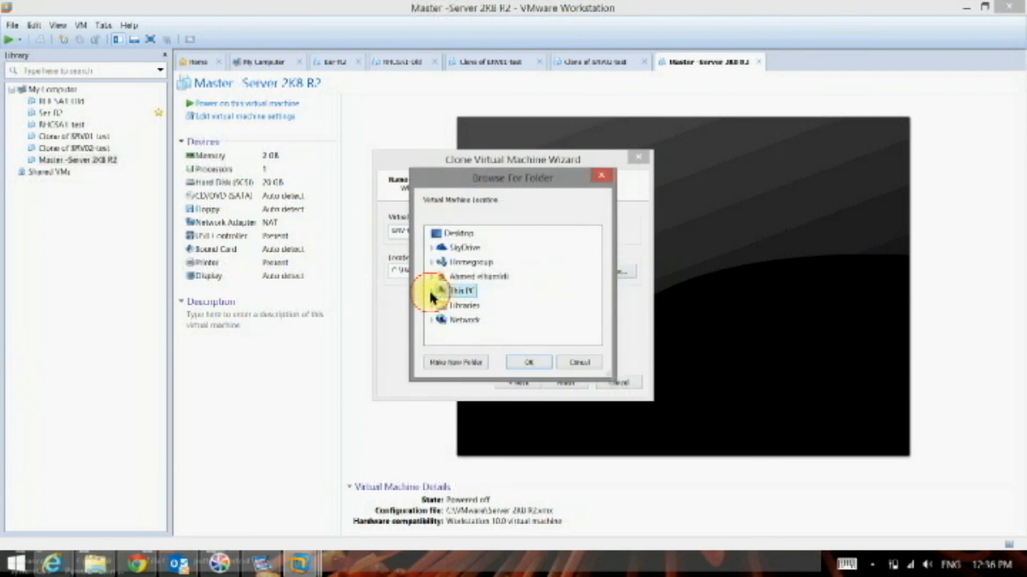
click(431, 291)
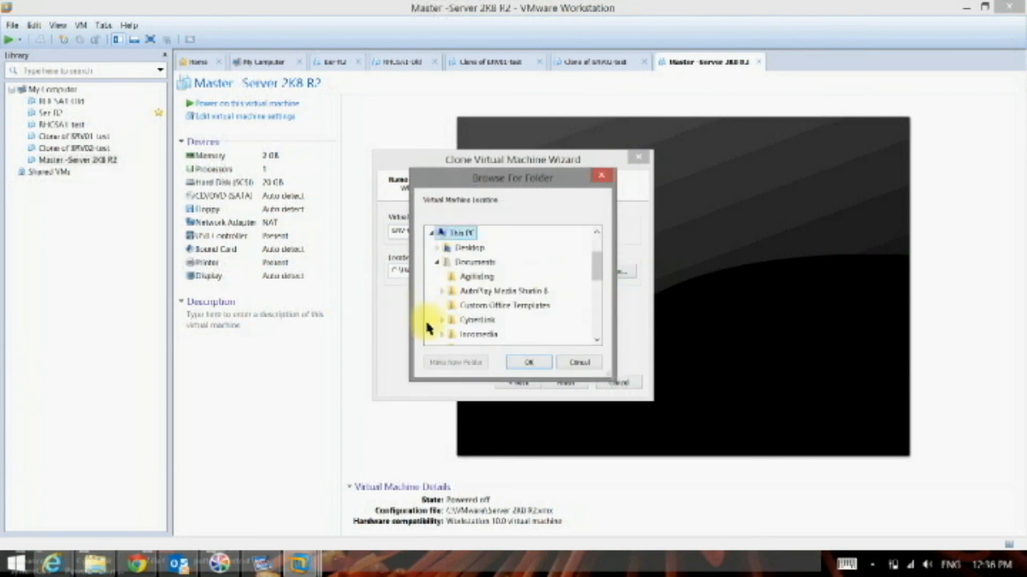
click(436, 262)
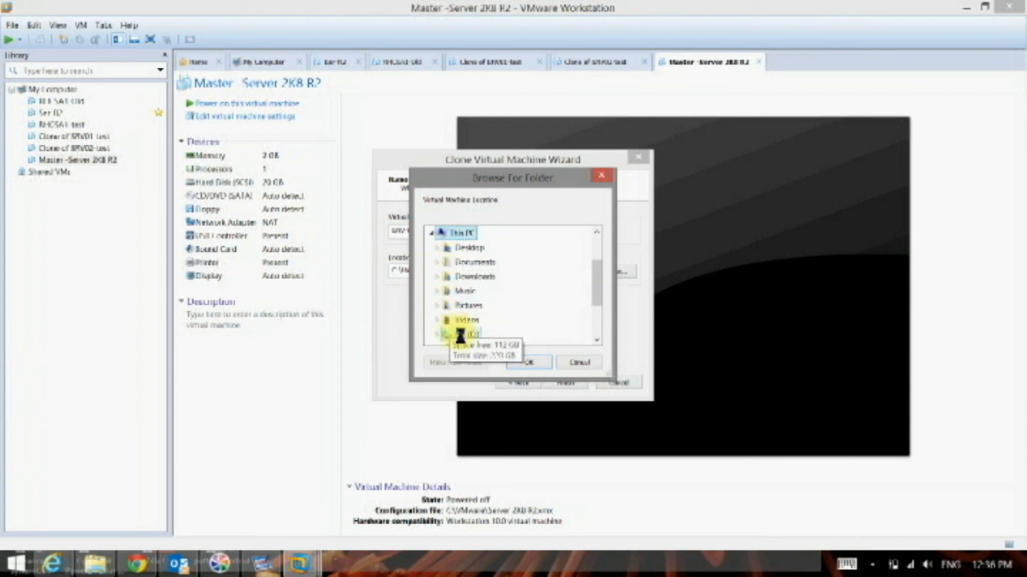
scroll(470, 321, down, 5)
click(474, 291)
double_click(474, 291)
click(529, 363)
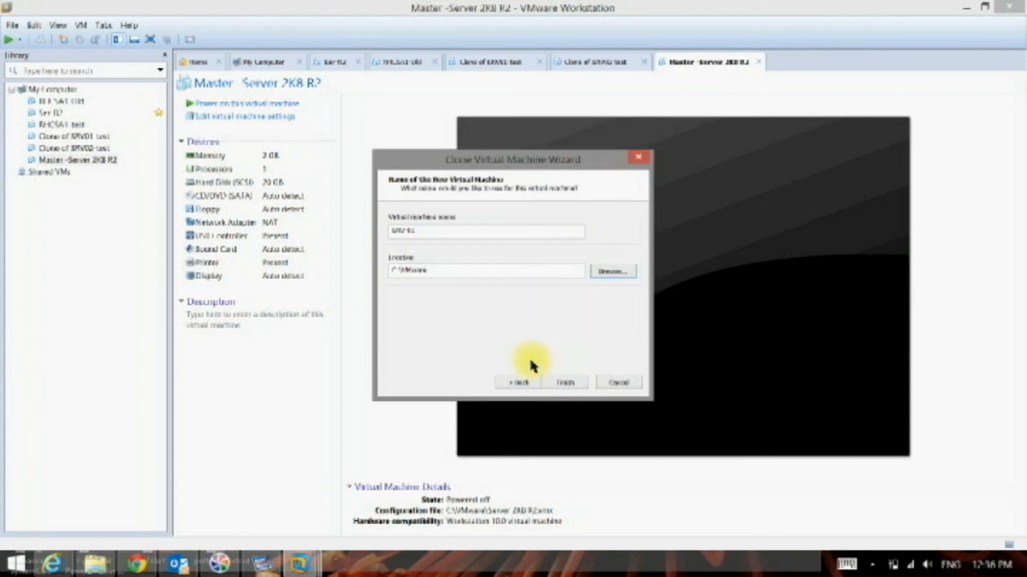
- Create the SRV-01 full clone, accepting the location shared with an existing virtual machine, and close the wizard once cloning is done
click(568, 385)
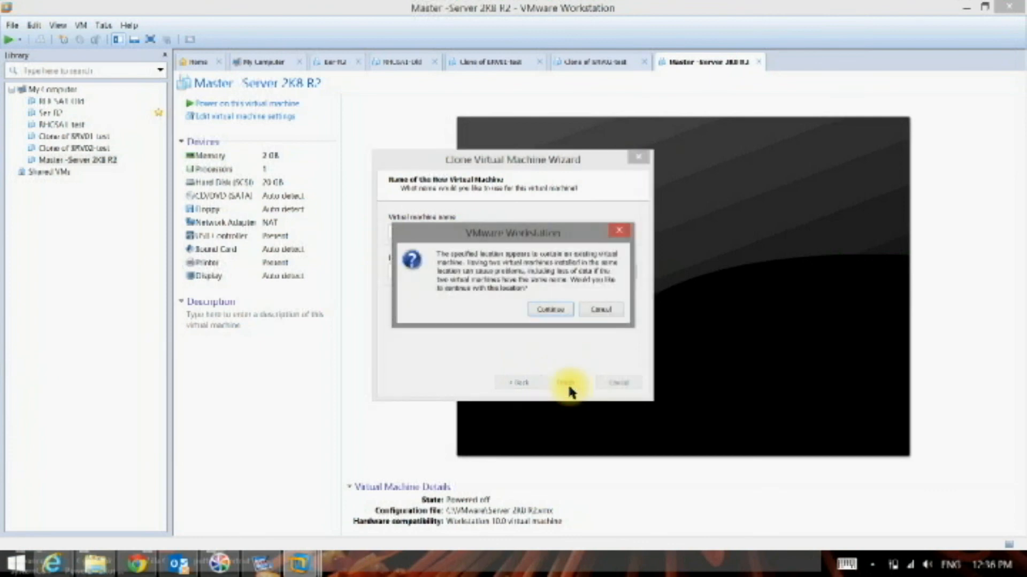
click(547, 313)
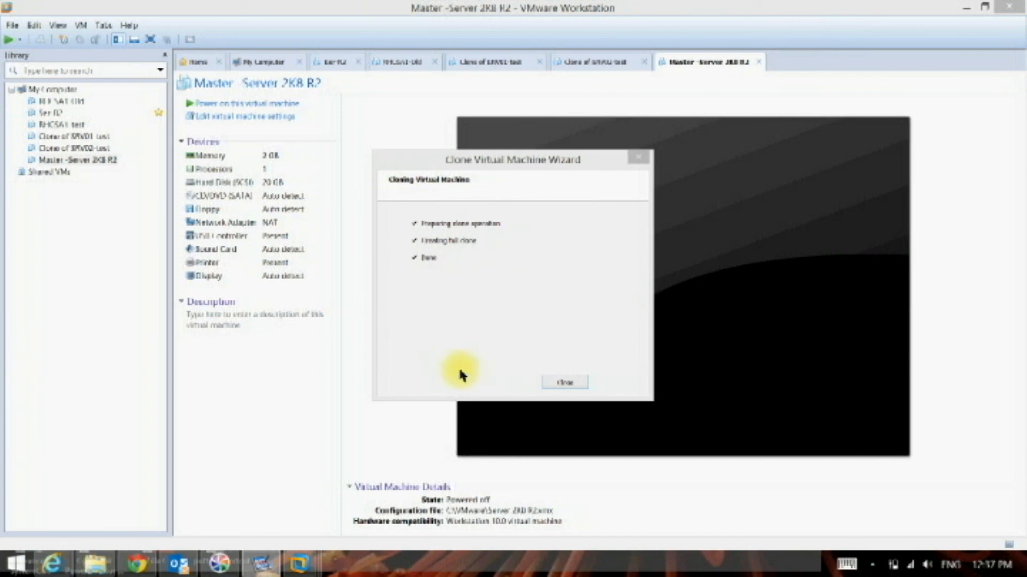
click(565, 382)
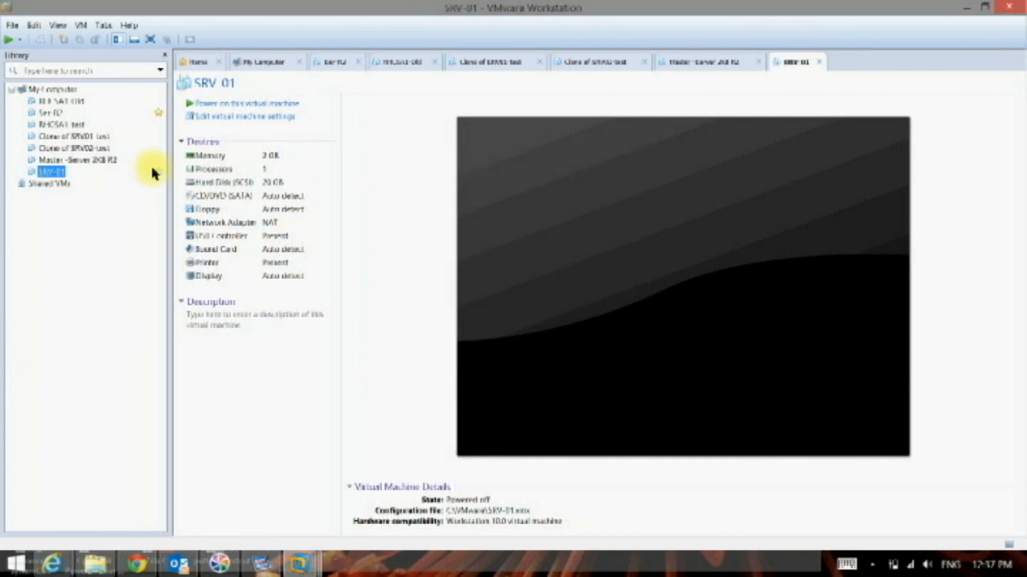
- Start another full clone of Master -Server 2K8 R2 and begin naming it with SRV
right_click(114, 167)
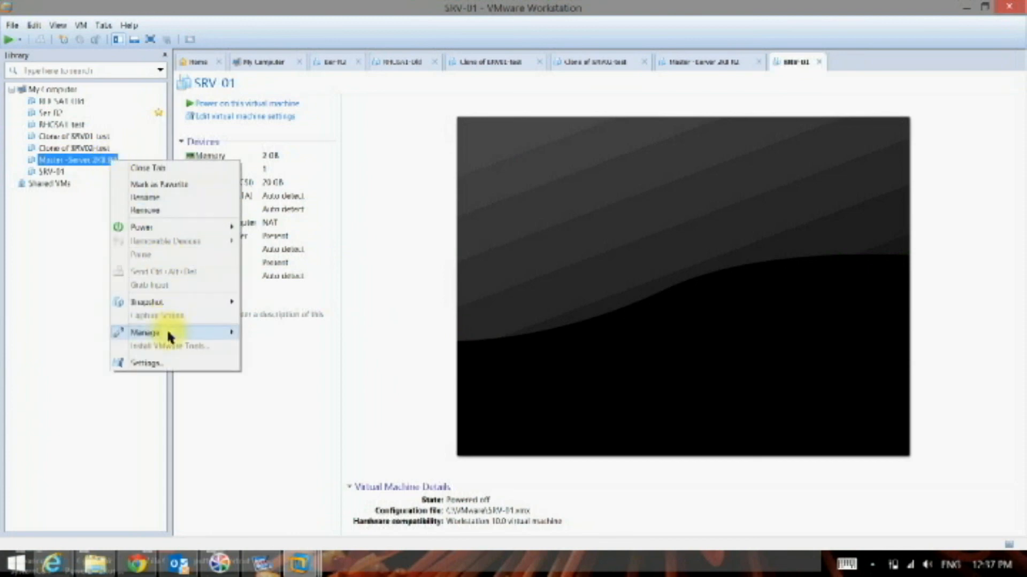
mouse_move(165, 330)
click(266, 352)
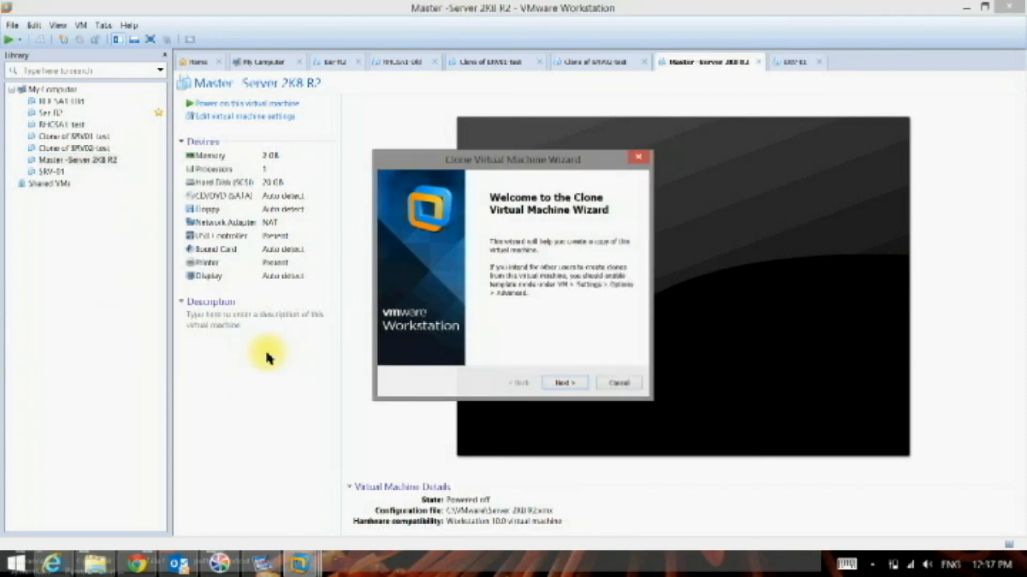
click(564, 383)
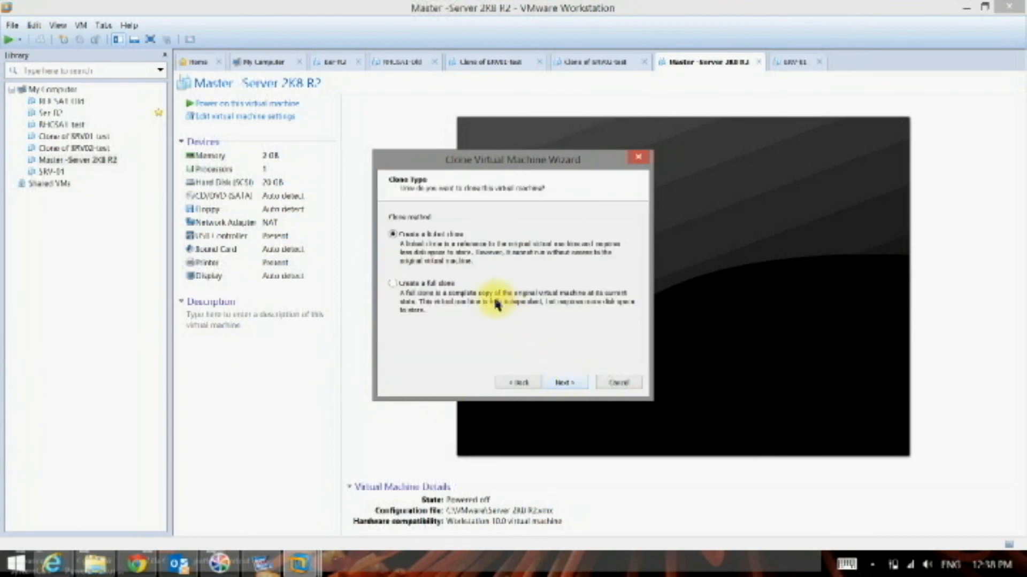
click(446, 284)
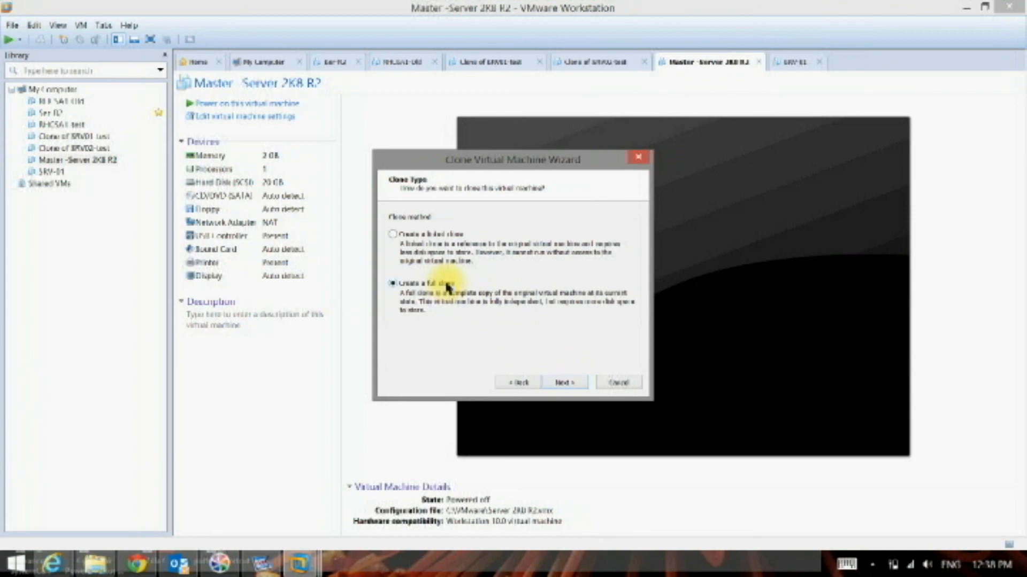
click(577, 387)
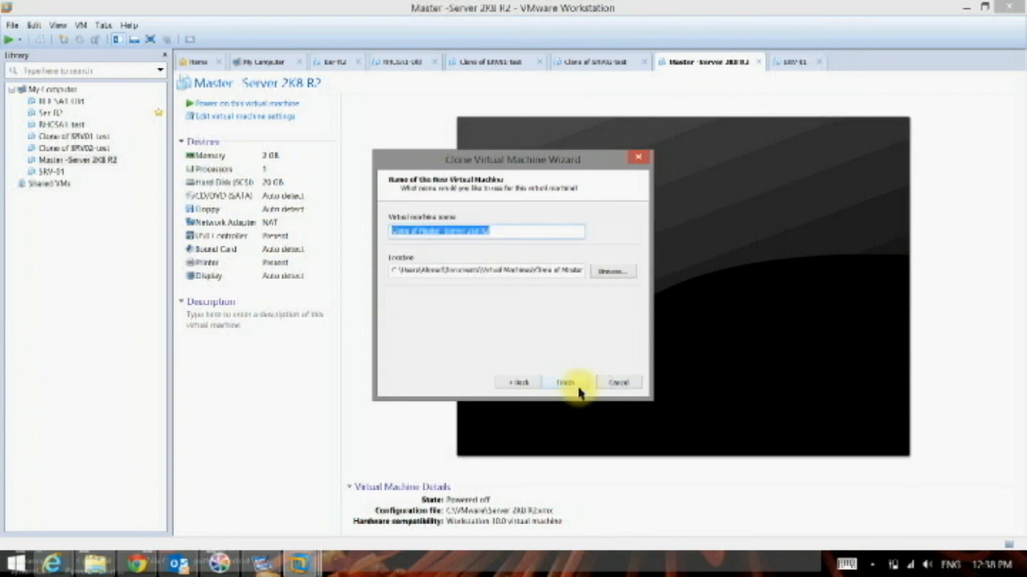
text(SRV)
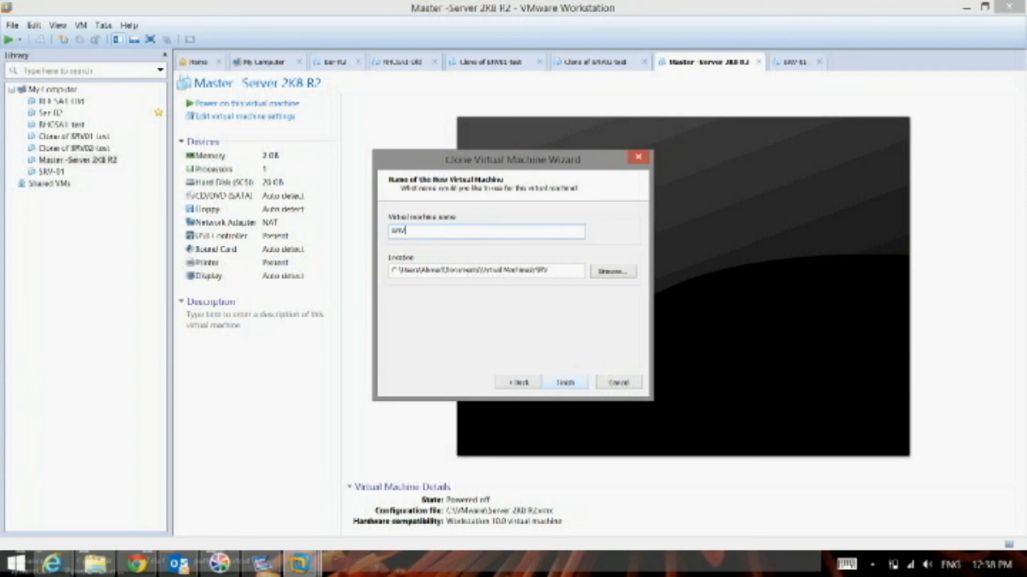